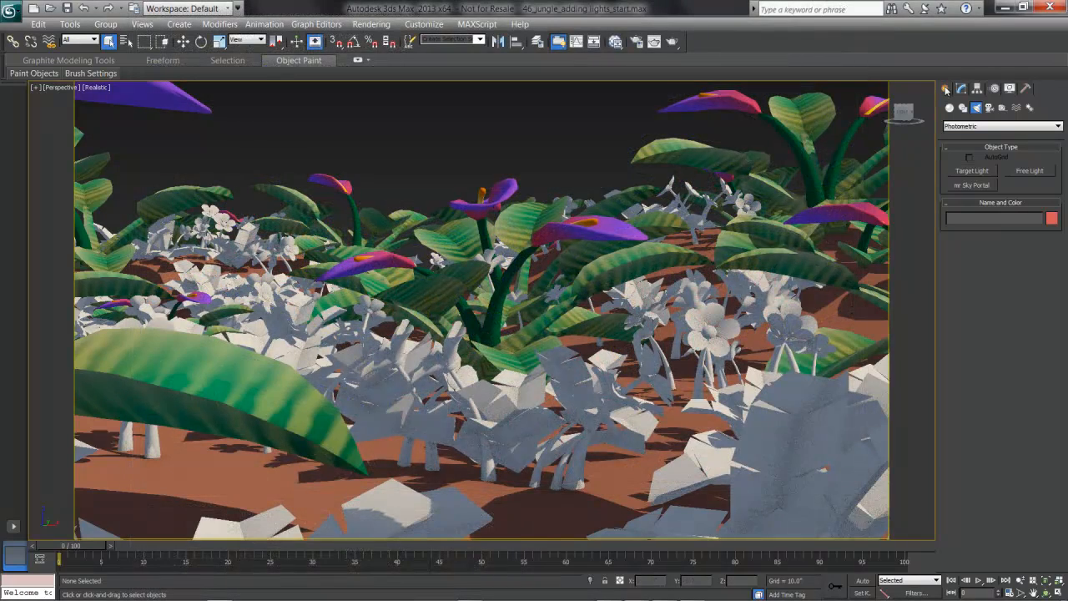
Create a photometric Free Light on the ground among the foreground plants in the perspective view.
click(978, 126)
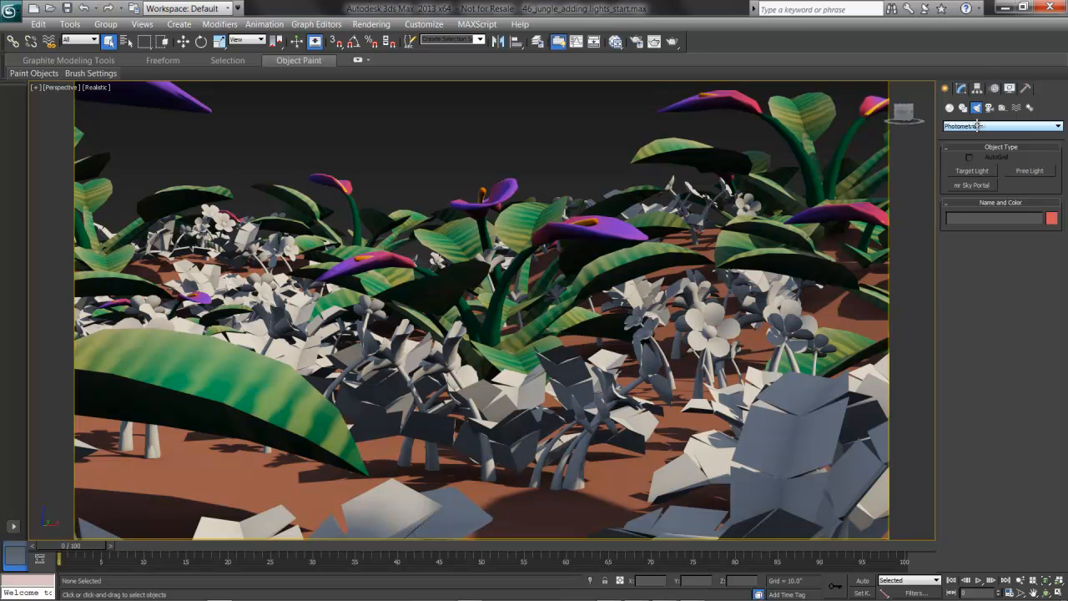
click(1025, 171)
click(509, 486)
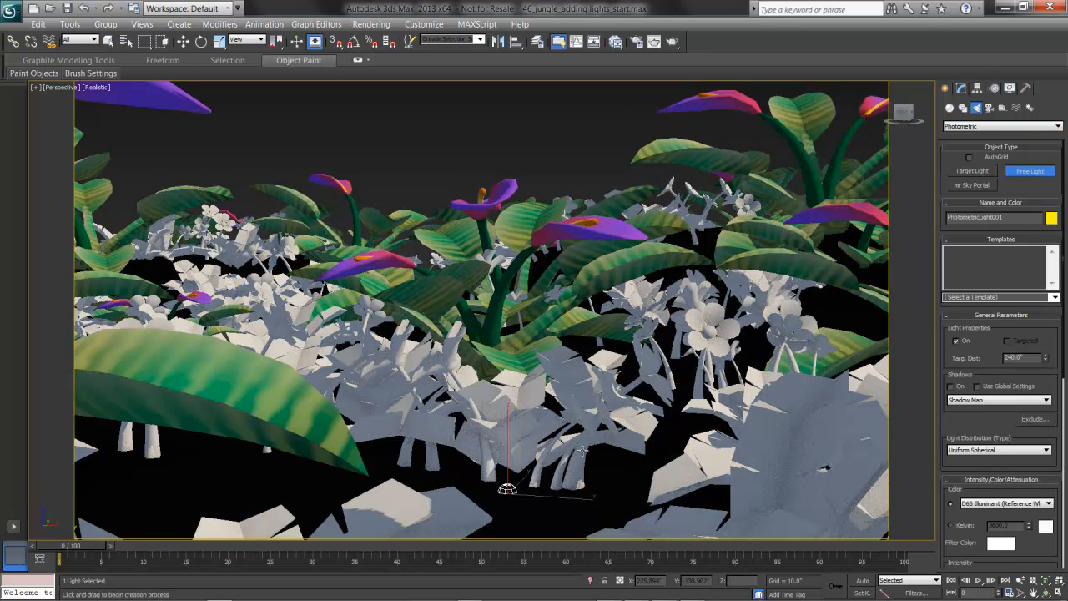
right_click(582, 451)
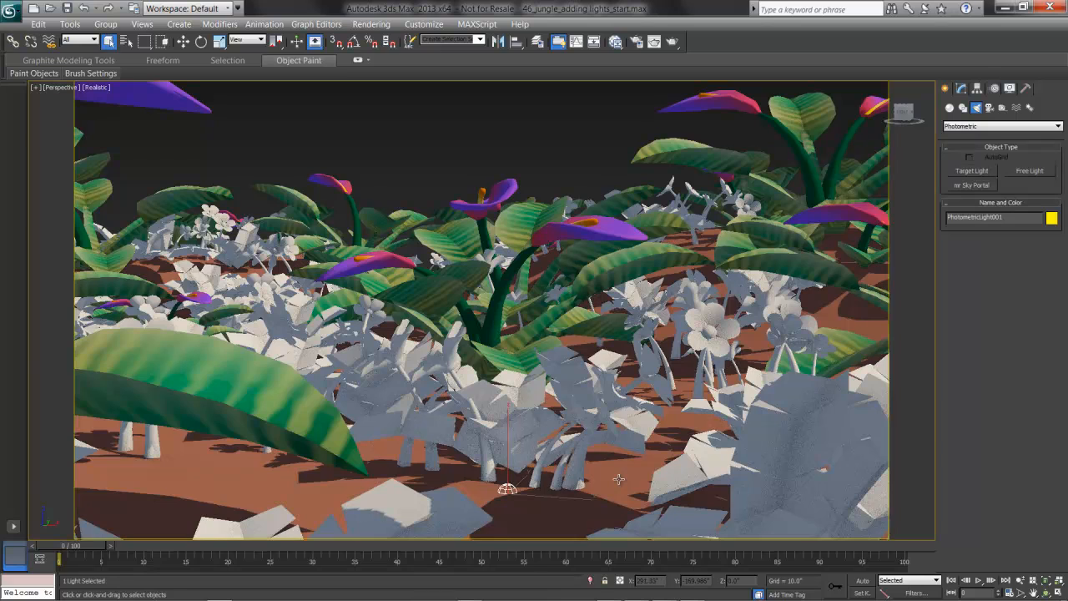
Raise the new light to about 7.2" on Z and shift it slightly along X, to about 269.8".
key(w)
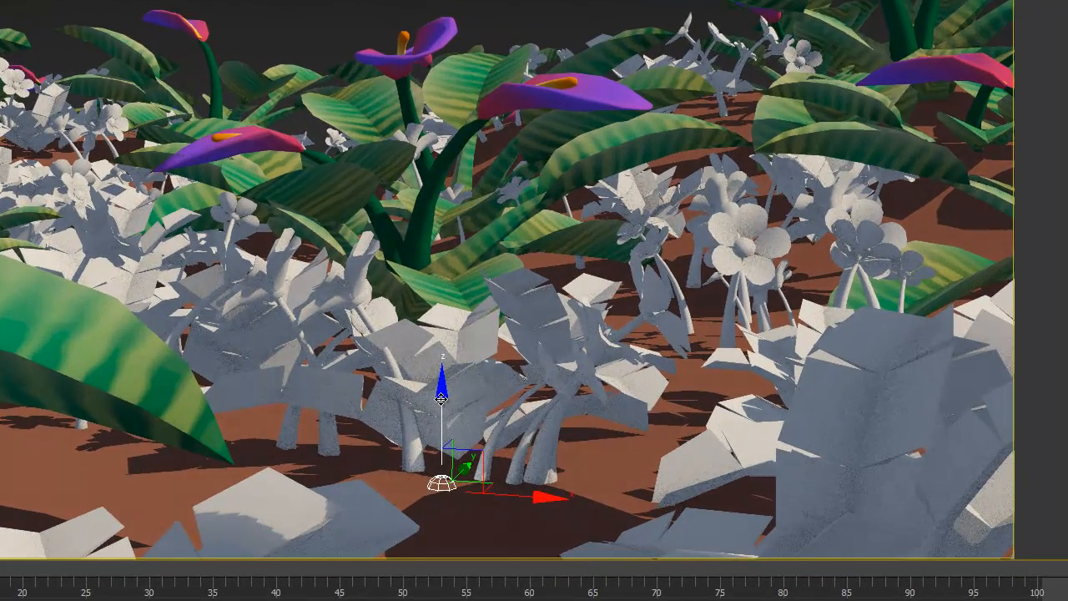
drag(441, 399, 441, 364)
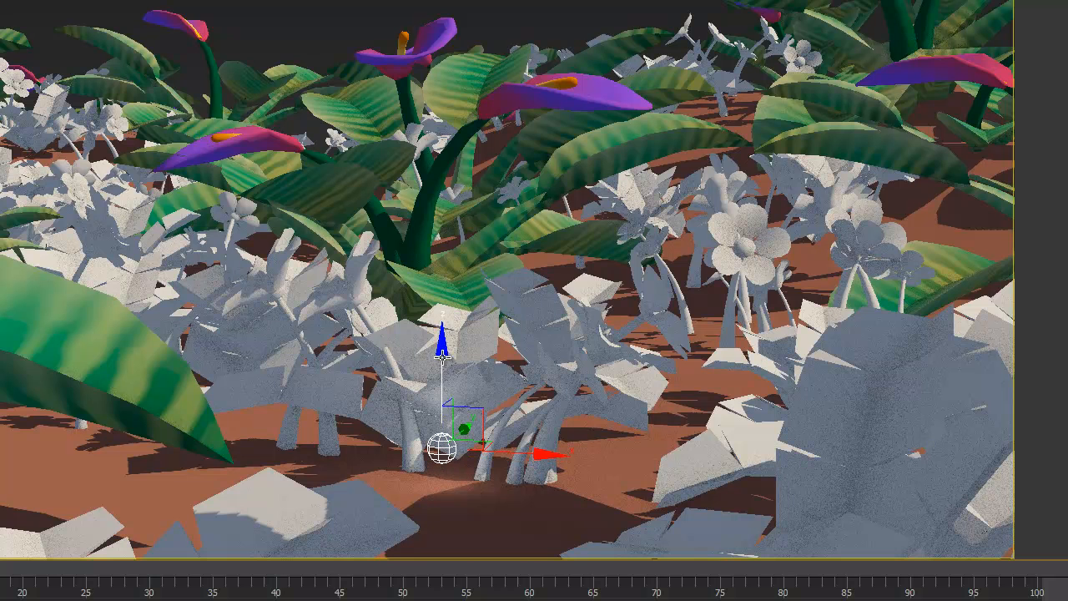
drag(535, 455, 555, 456)
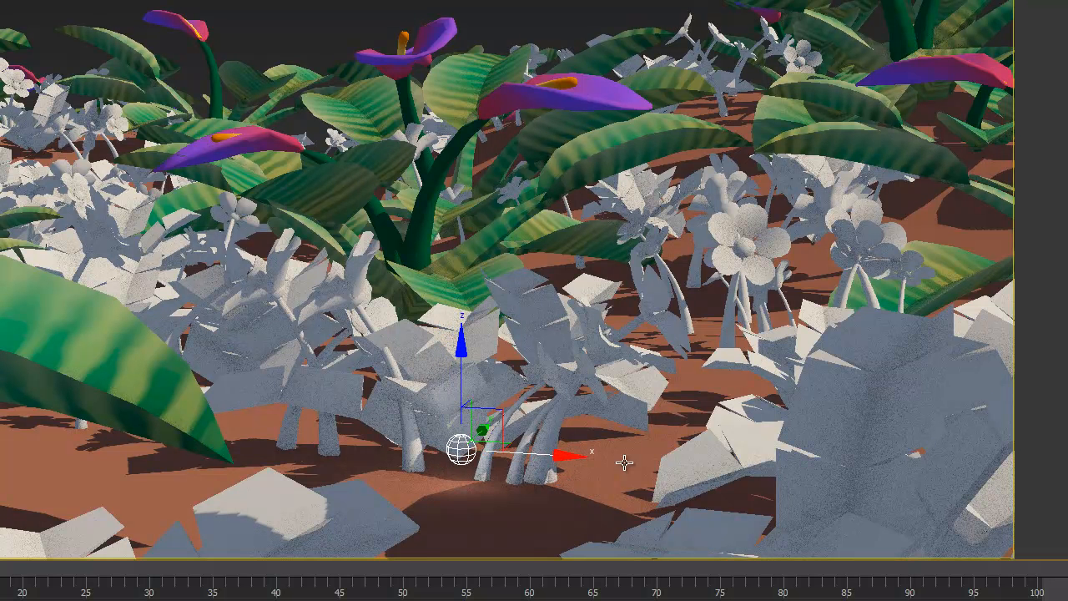
Examine the light's placement among the plants from above in wireframe and from an orbited shaded view.
key(t)
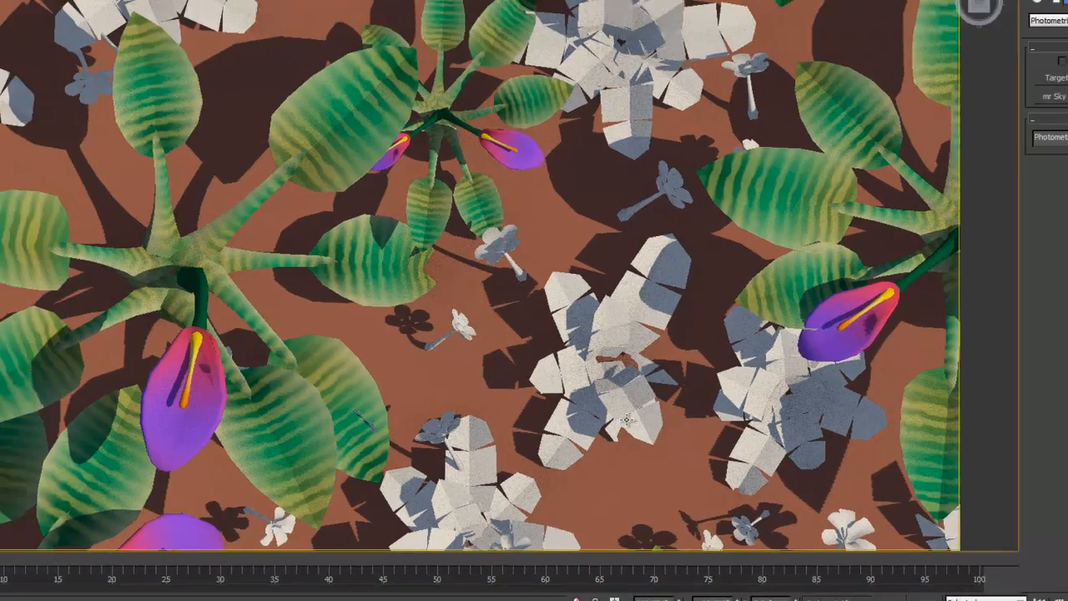
key(F3)
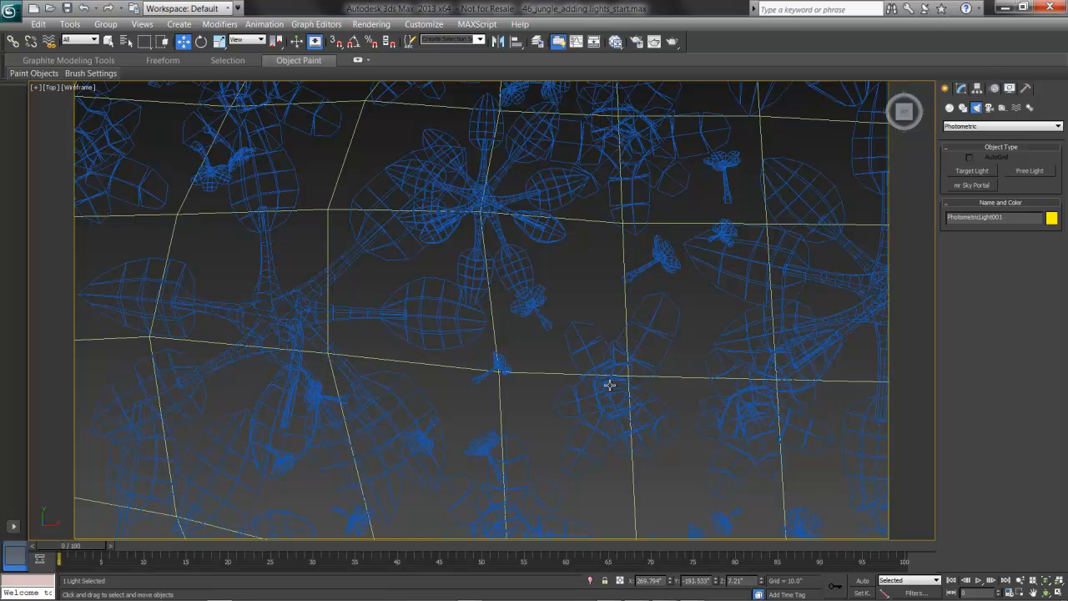
key(z)
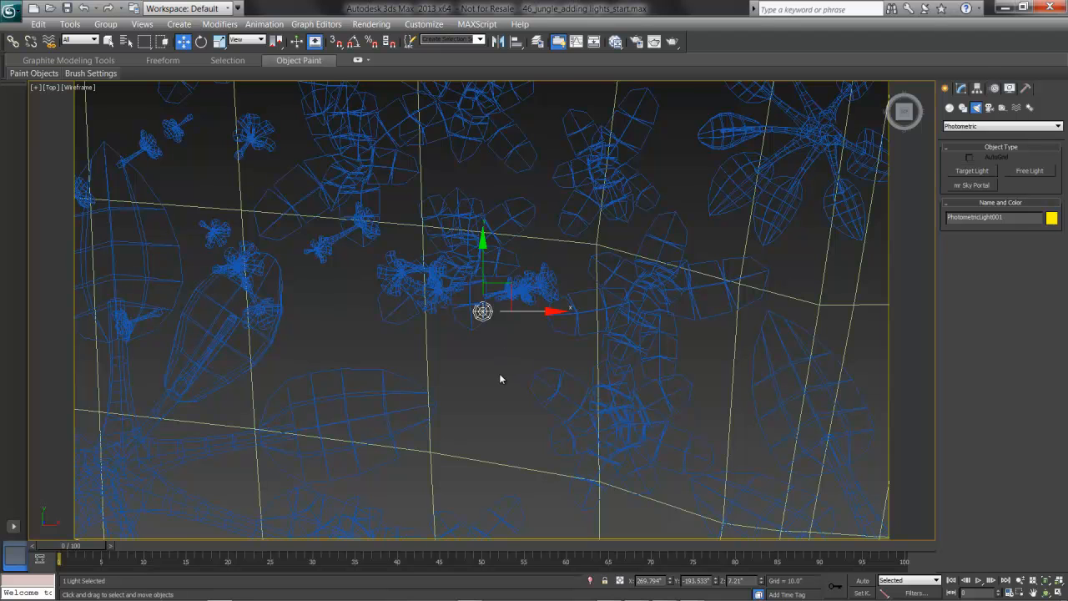
scroll(499, 379, down, 5)
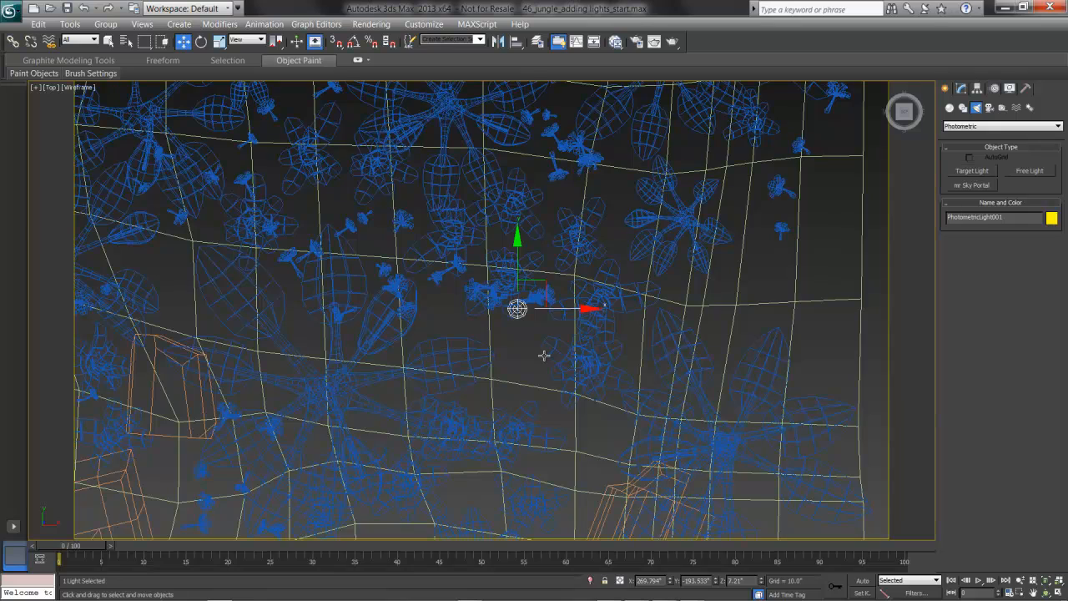
alt+middle_drag(544, 370, 556, 370)
scroll(557, 370, up, 4)
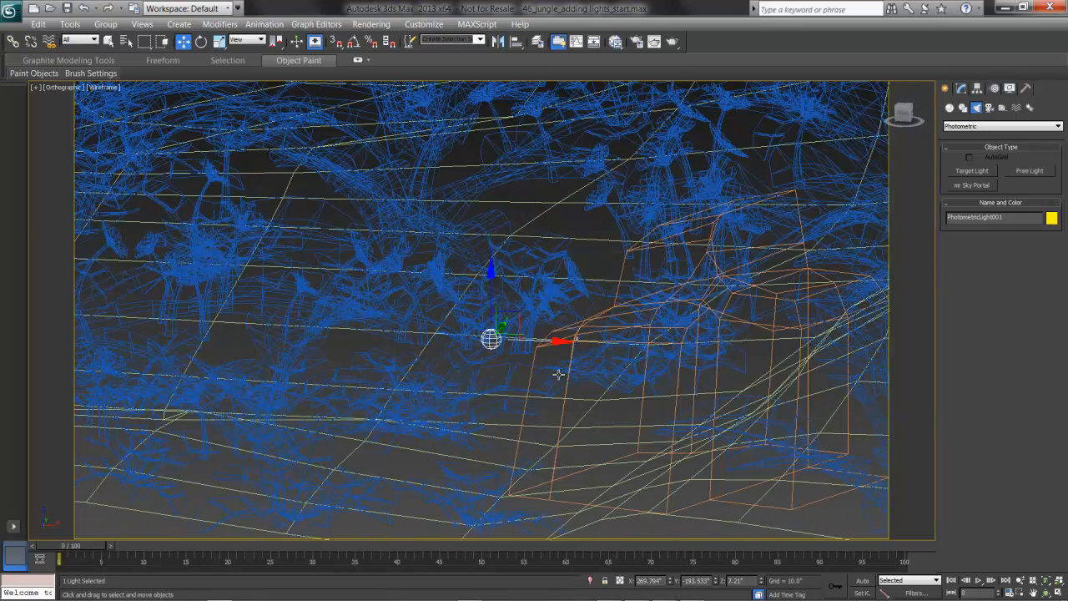
key(F3)
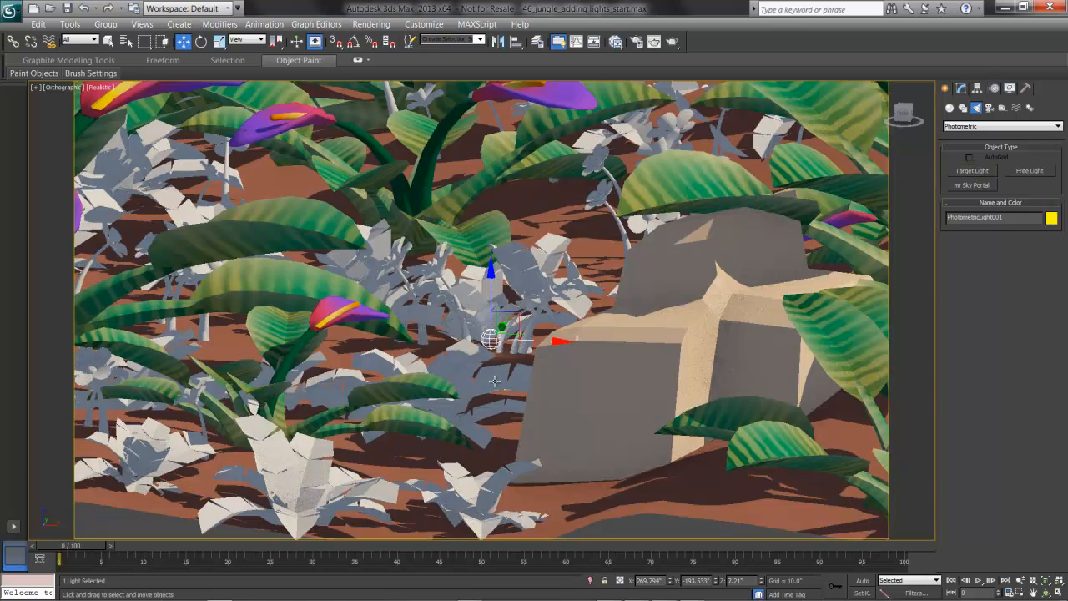
alt+middle_drag(496, 383, 503, 372)
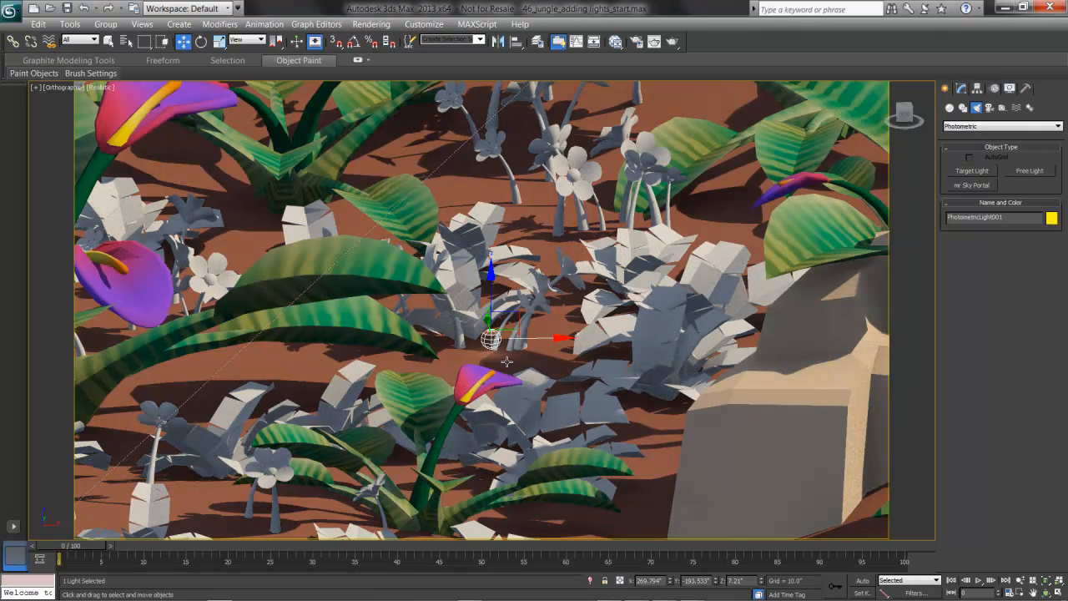
In the perspective view, move the two flowers on either side of the light about 13" and 14" toward the camera along Y.
key(p)
alt+middle_drag(517, 406, 523, 381)
scroll(546, 404, up, 3)
scroll(522, 380, down, 1)
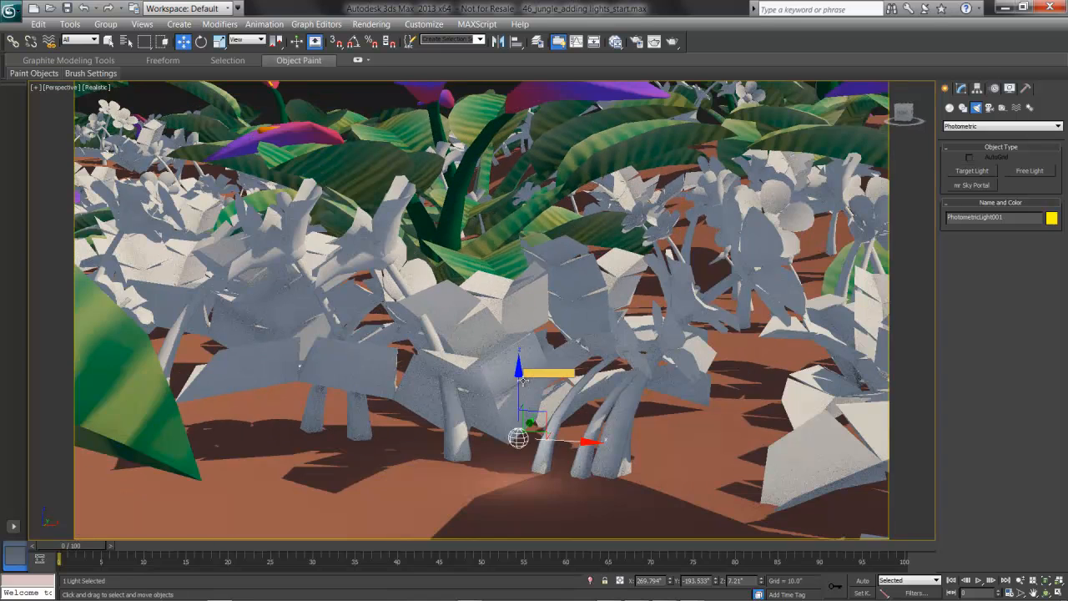
click(466, 448)
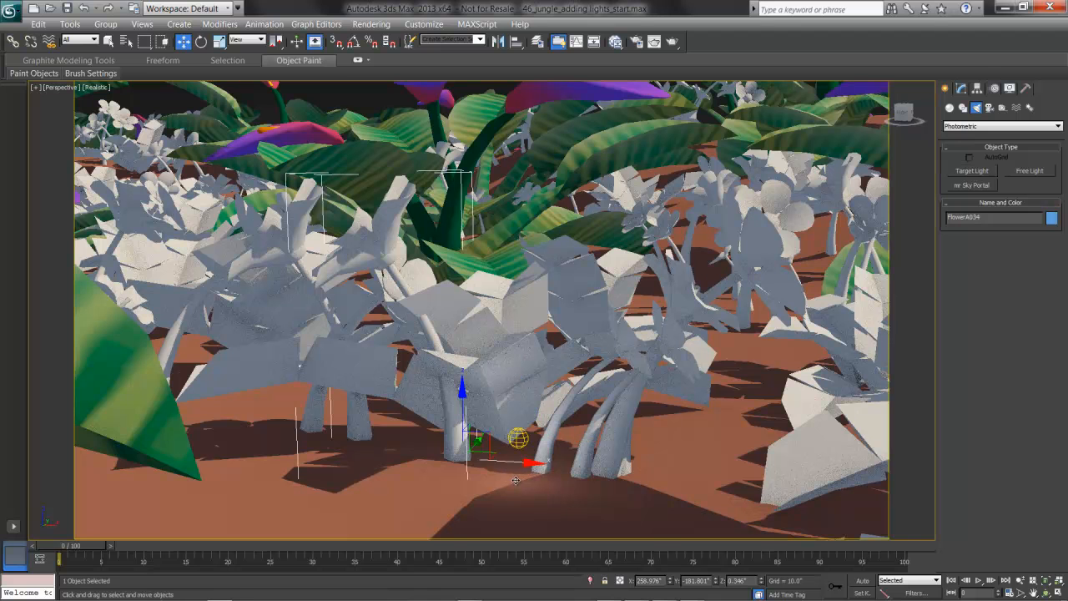
drag(477, 440, 448, 466)
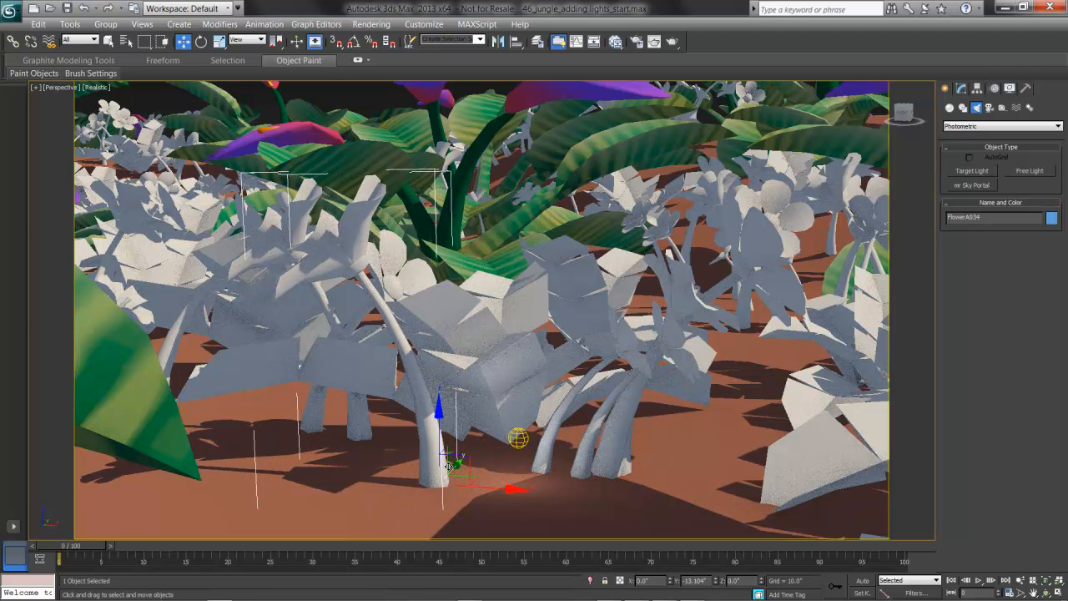
click(544, 459)
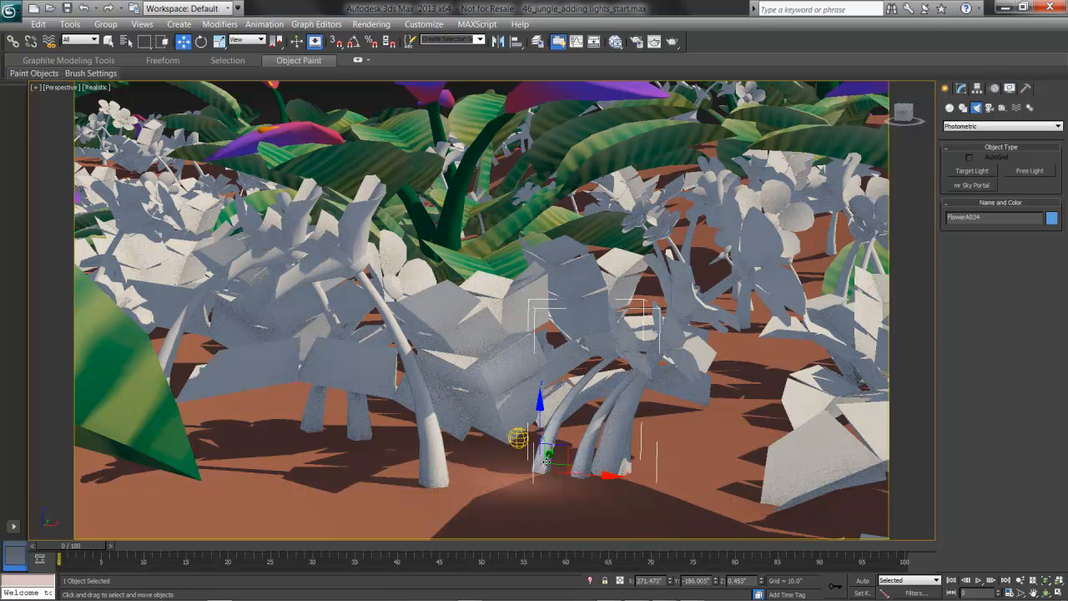
drag(551, 453, 524, 482)
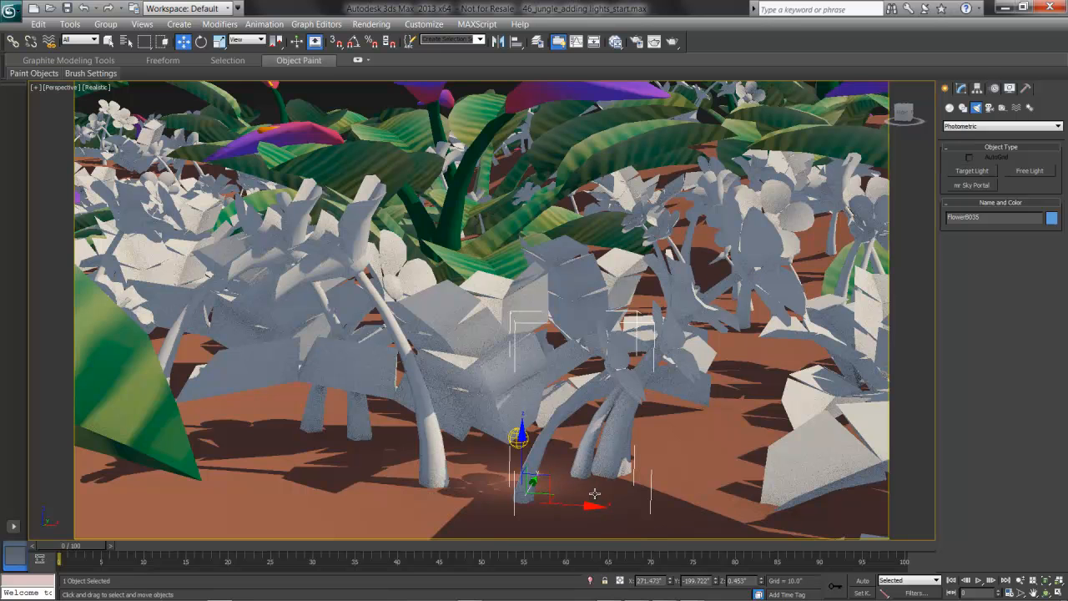
Rotate both flowers beside the light around their vertical axes so their blooms turn to new directions.
key(e)
drag(531, 518, 509, 517)
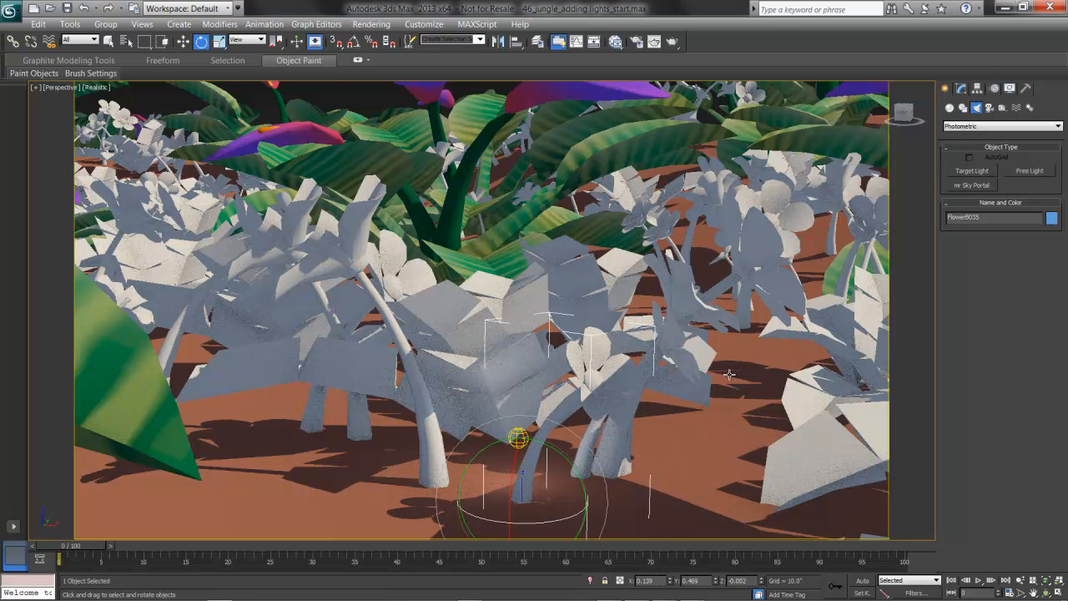
click(442, 464)
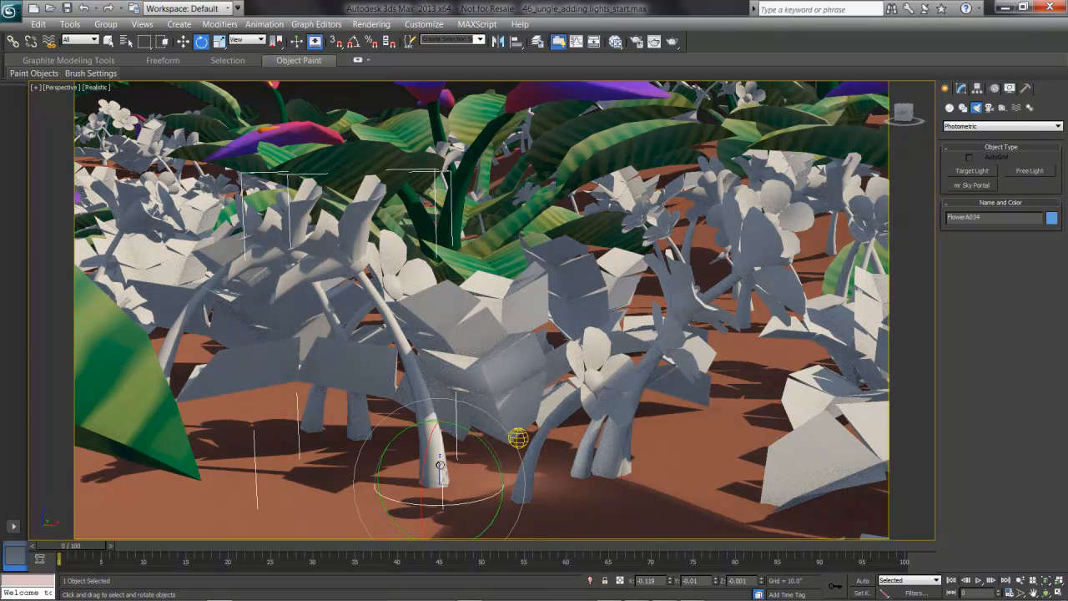
drag(444, 508, 502, 499)
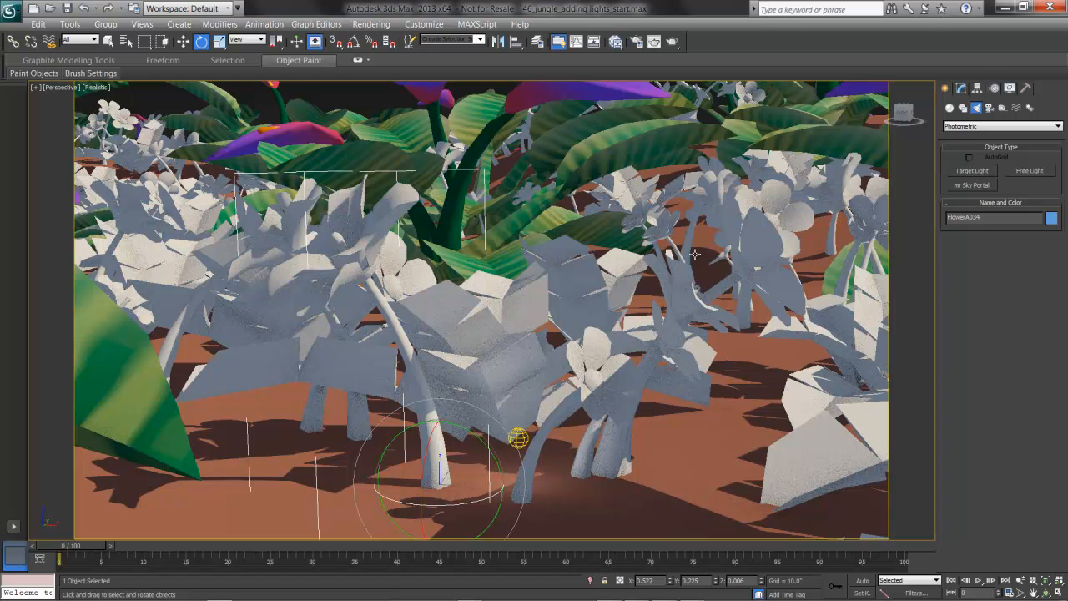
Open the rendered frame, set the area to render to Region, and shrink the region around the central foreground plants.
click(655, 43)
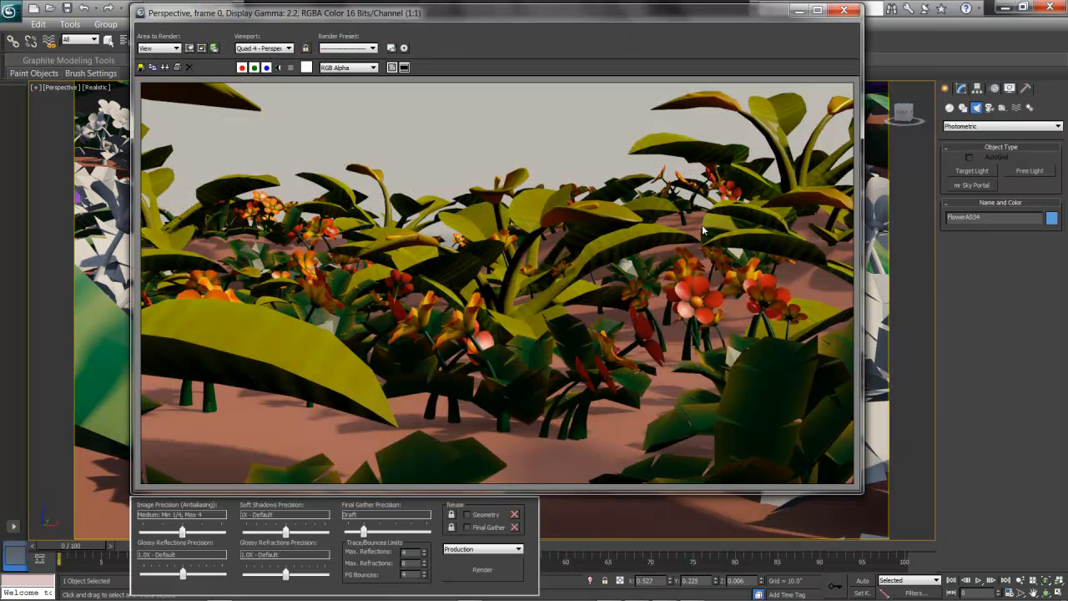
click(165, 48)
click(156, 74)
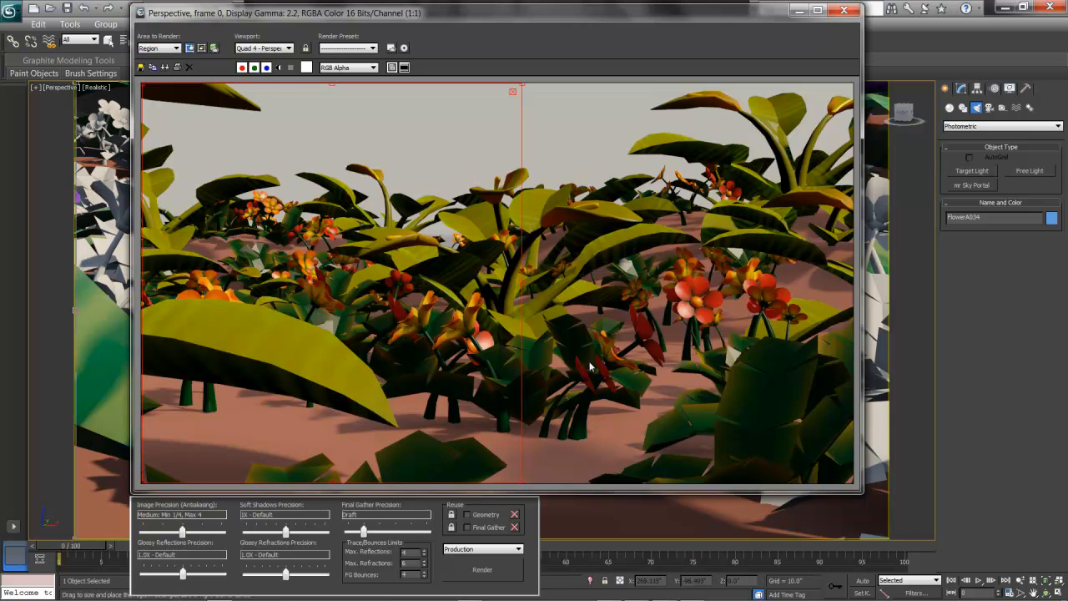
drag(149, 94, 277, 226)
drag(429, 356, 539, 351)
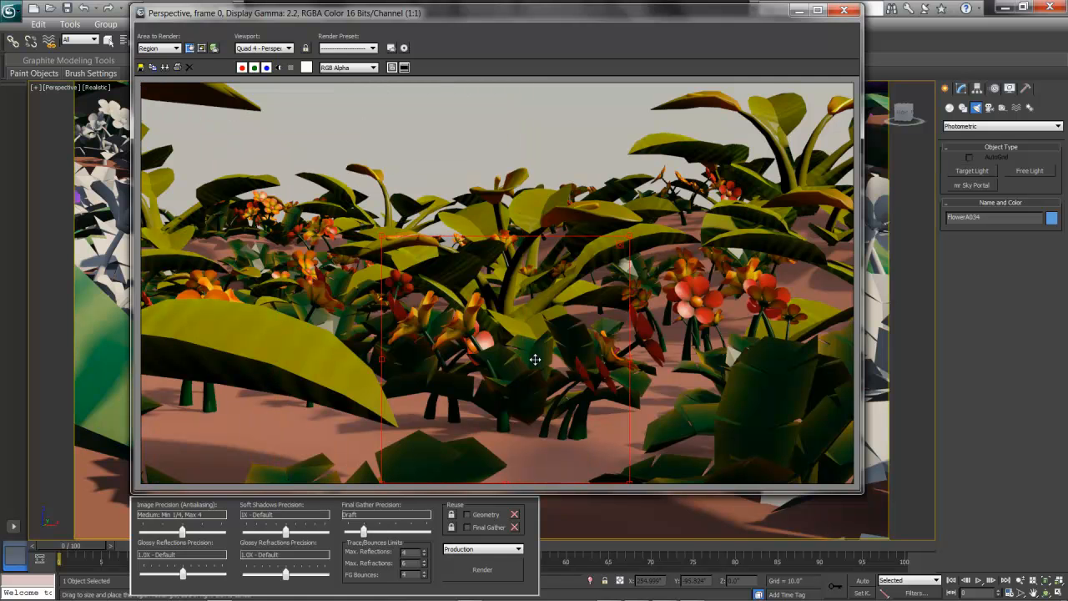
Fit the render region around the light and its neighbouring flowers in the viewport, render it, and close the frame.
mouse_move(635, 17)
mouse_down()
mouse_move(659, 407)
mouse_move(652, 519)
mouse_up()
drag(501, 367, 537, 345)
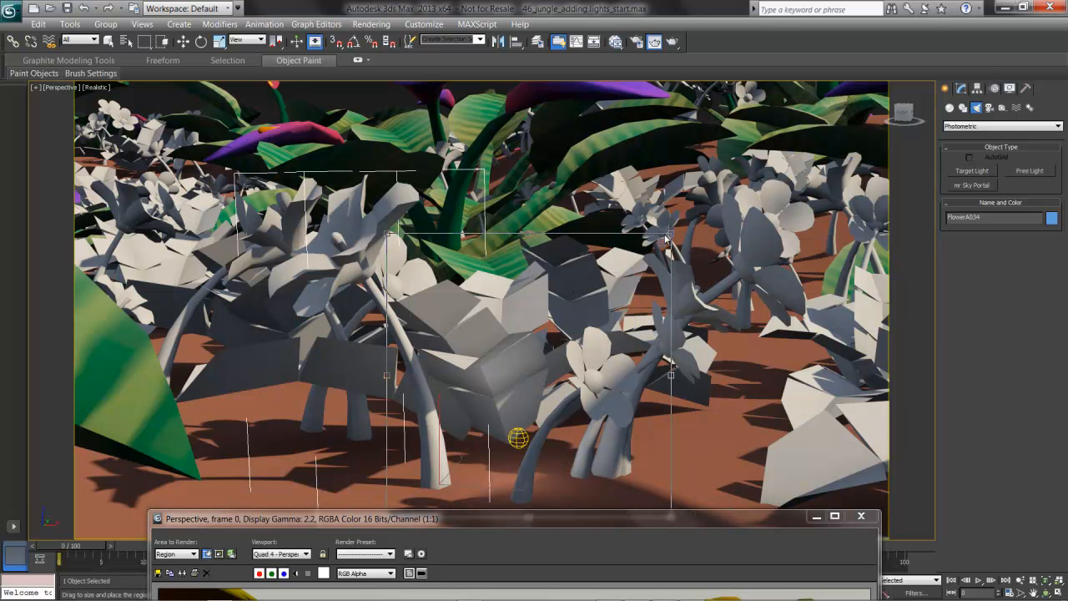
drag(550, 520, 564, 36)
click(535, 590)
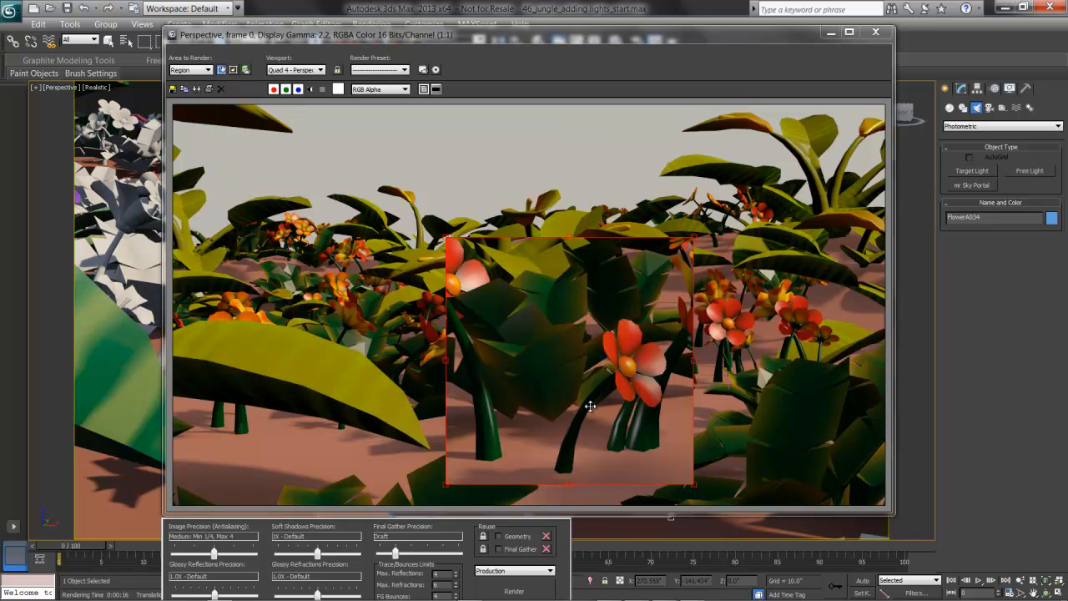
click(875, 31)
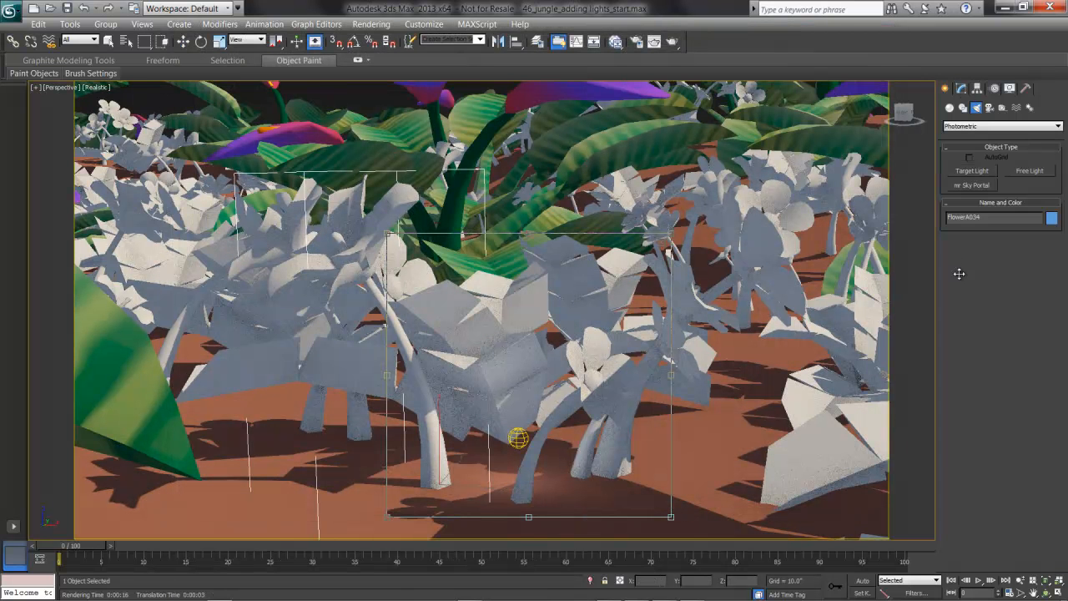
Select the free light and set its color preset to Halogen (Warm) in its modify parameters.
key(e)
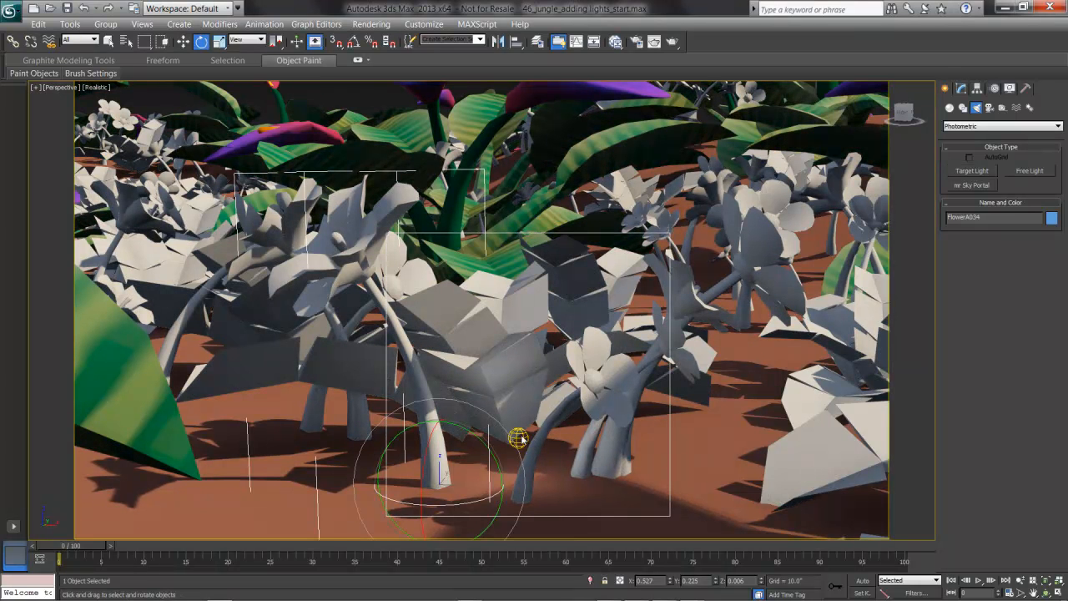
click(519, 438)
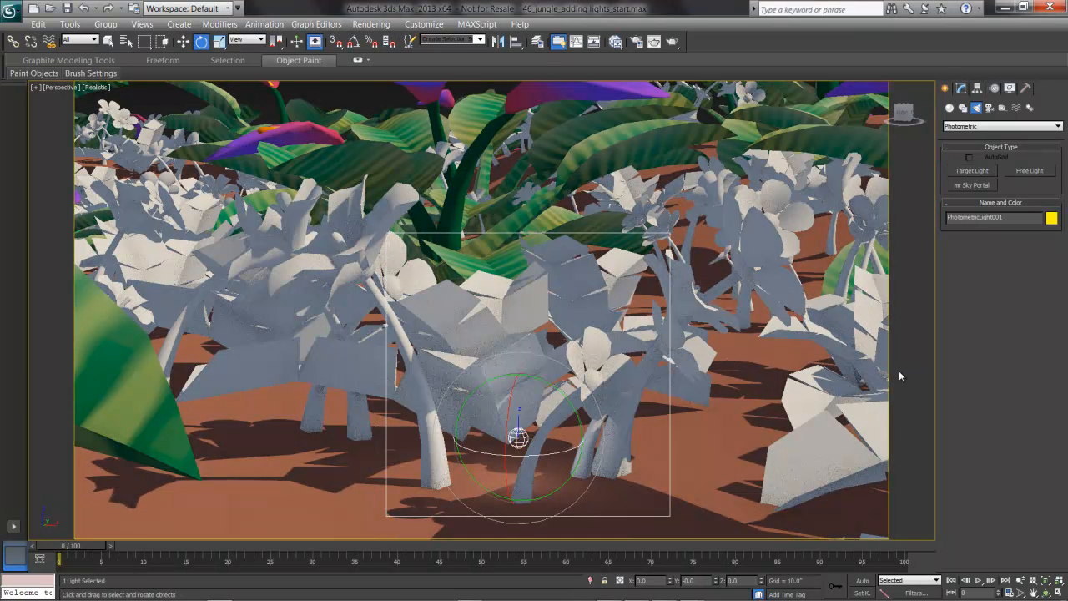
click(960, 88)
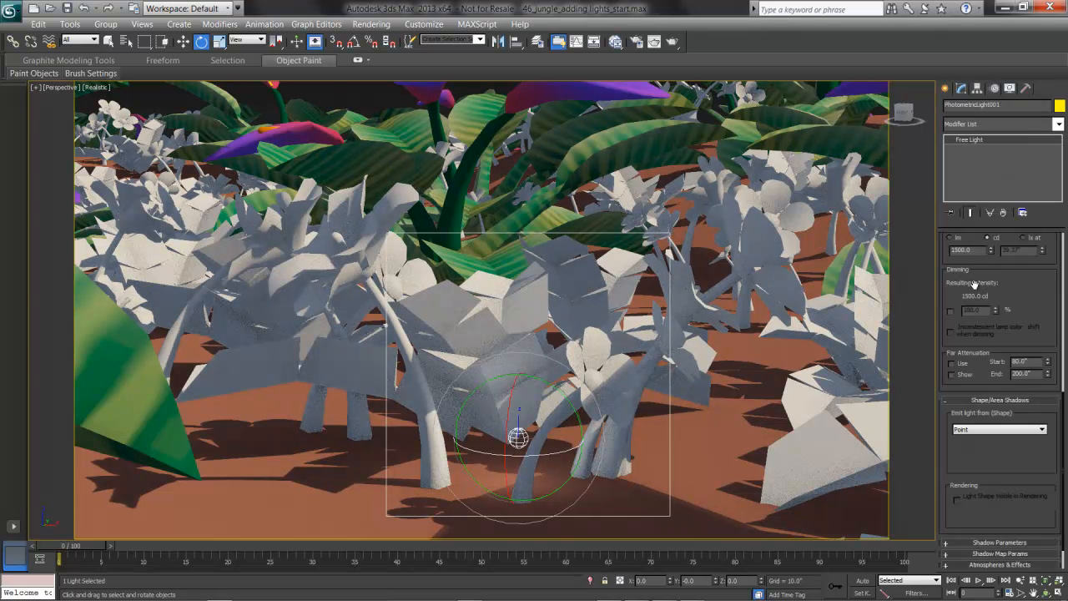
mouse_move(975, 286)
mouse_down()
mouse_move(1025, 418)
mouse_move(1036, 501)
mouse_up()
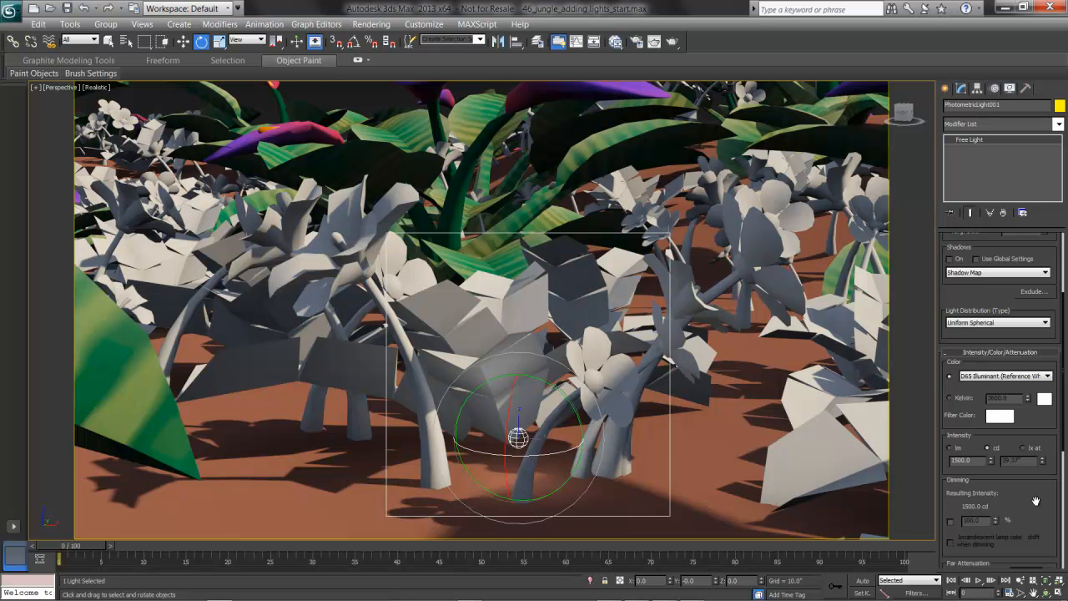
mouse_move(1024, 491)
mouse_down()
mouse_move(1029, 544)
mouse_move(1030, 483)
mouse_up()
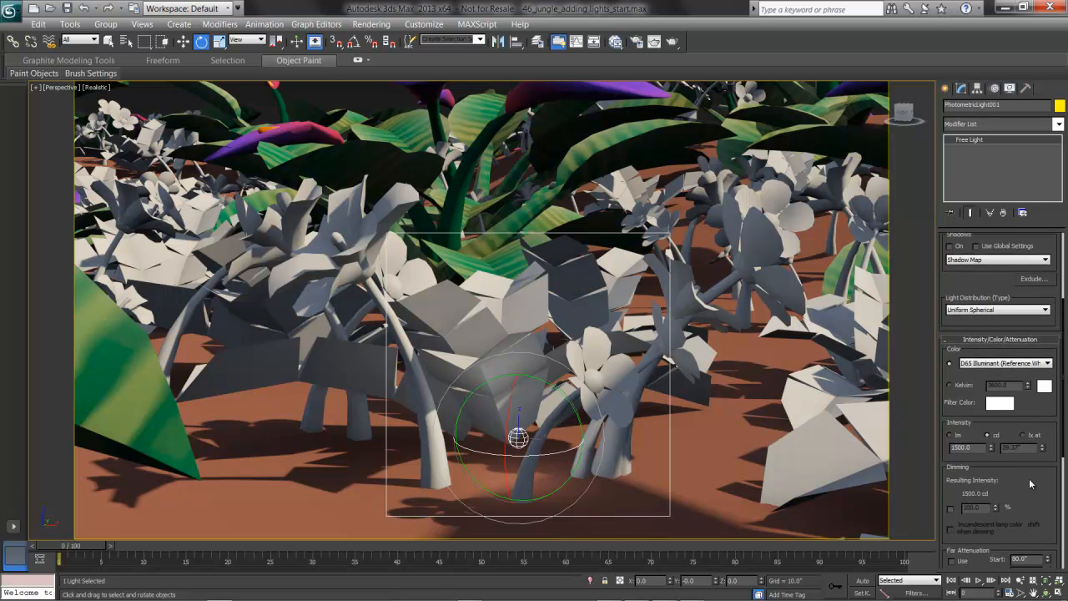
click(1007, 364)
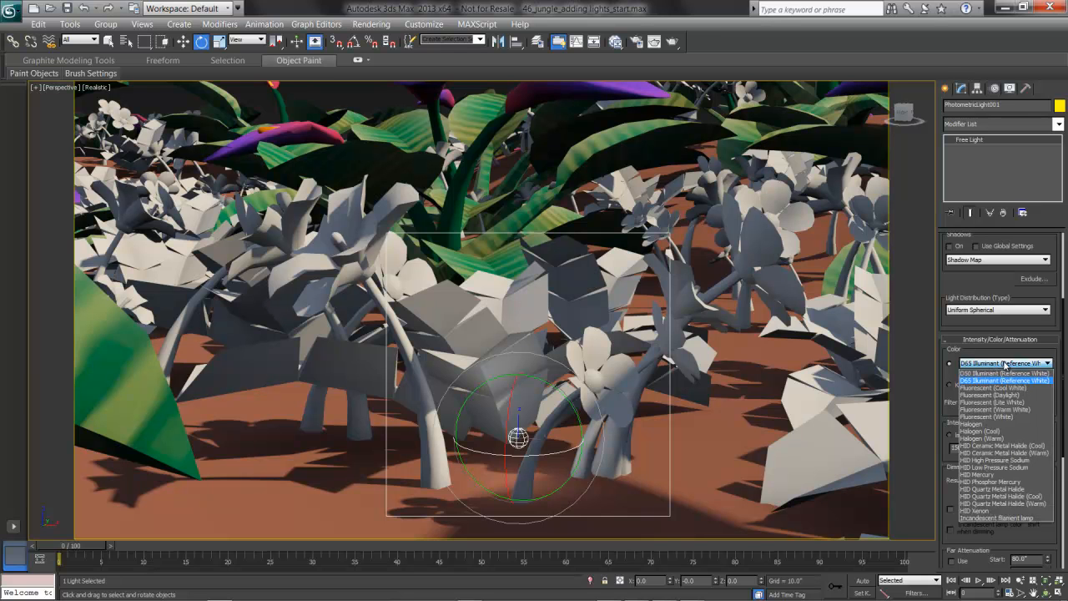
click(980, 438)
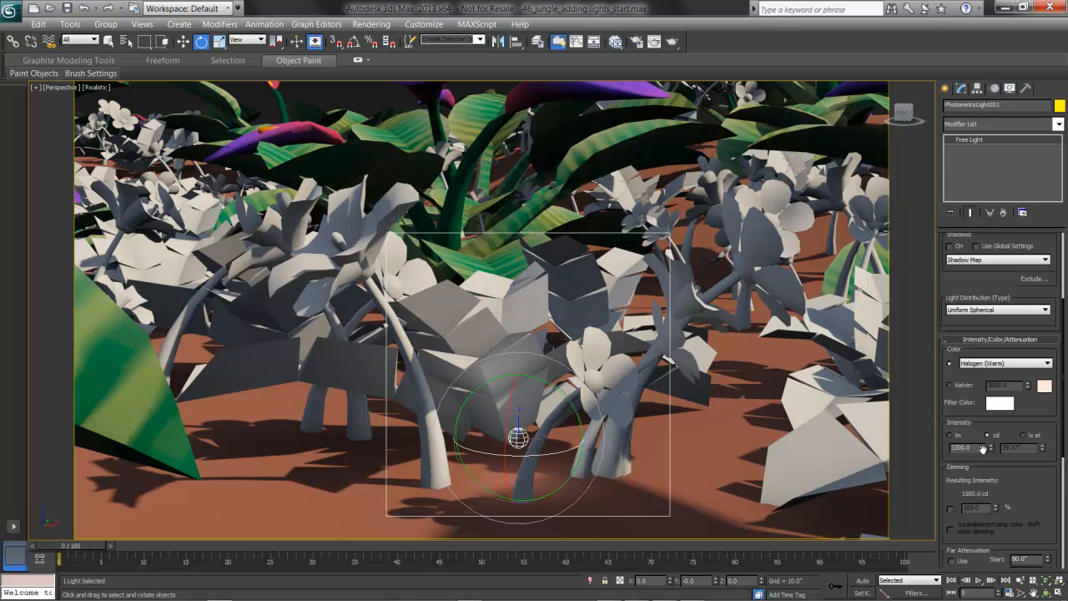
drag(979, 285, 977, 354)
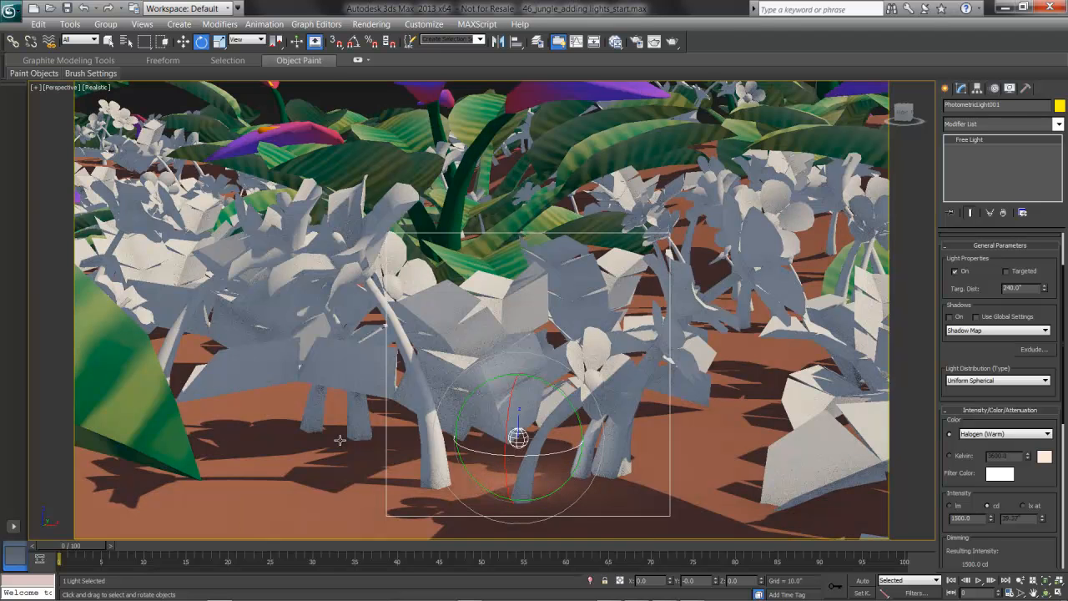
Clone the free light as an instance, placing it beneath the broad leaves beside the large foreground leaf, and lower it to about Z 4.2".
key(w)
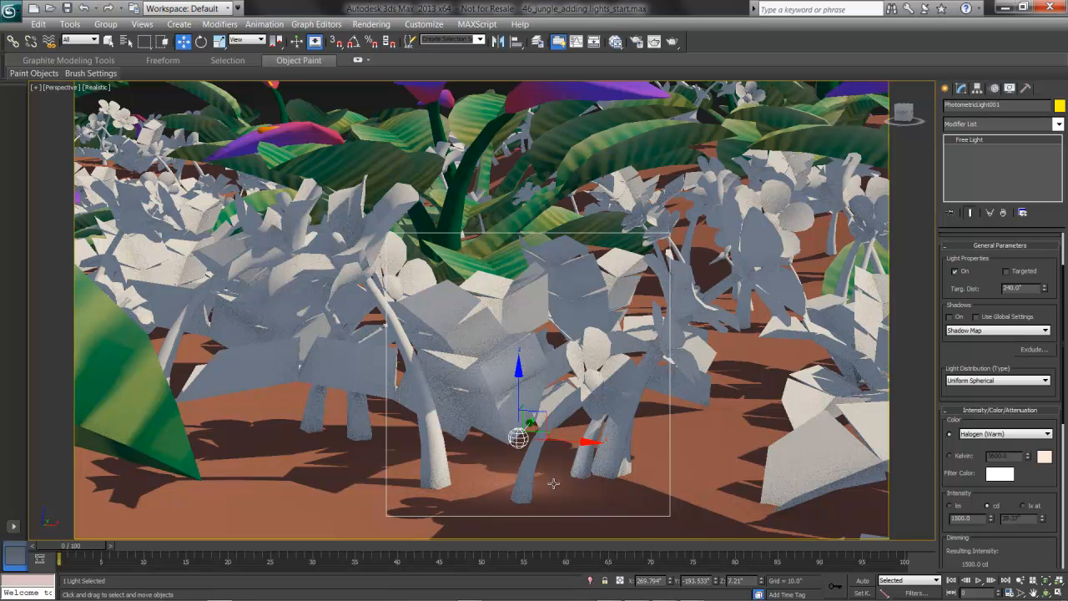
mouse_move(588, 443)
shift+mouse_down()
mouse_move(409, 436)
mouse_move(298, 414)
shift+mouse_up()
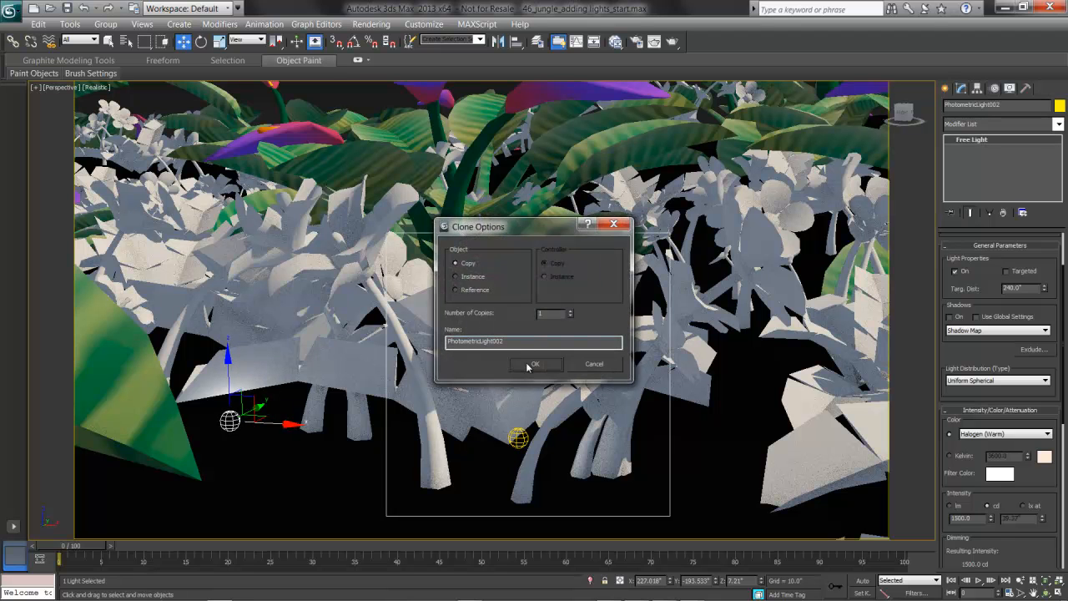
click(468, 278)
click(536, 364)
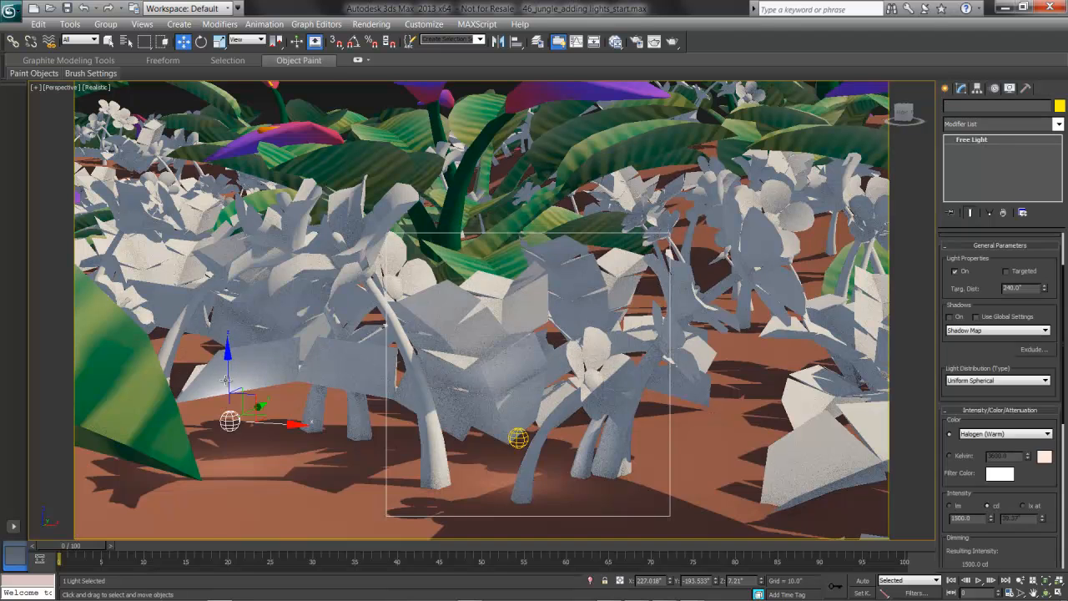
drag(228, 355, 229, 375)
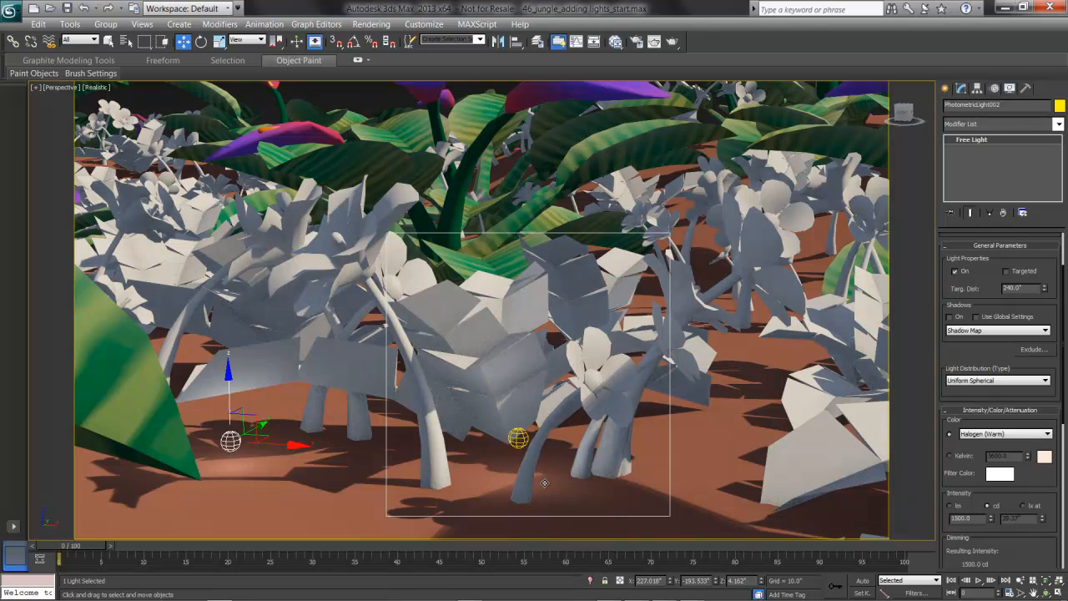
Move the original free light forward toward the viewer, to about Y -203.3", and nudge it slightly toward its copy.
click(518, 439)
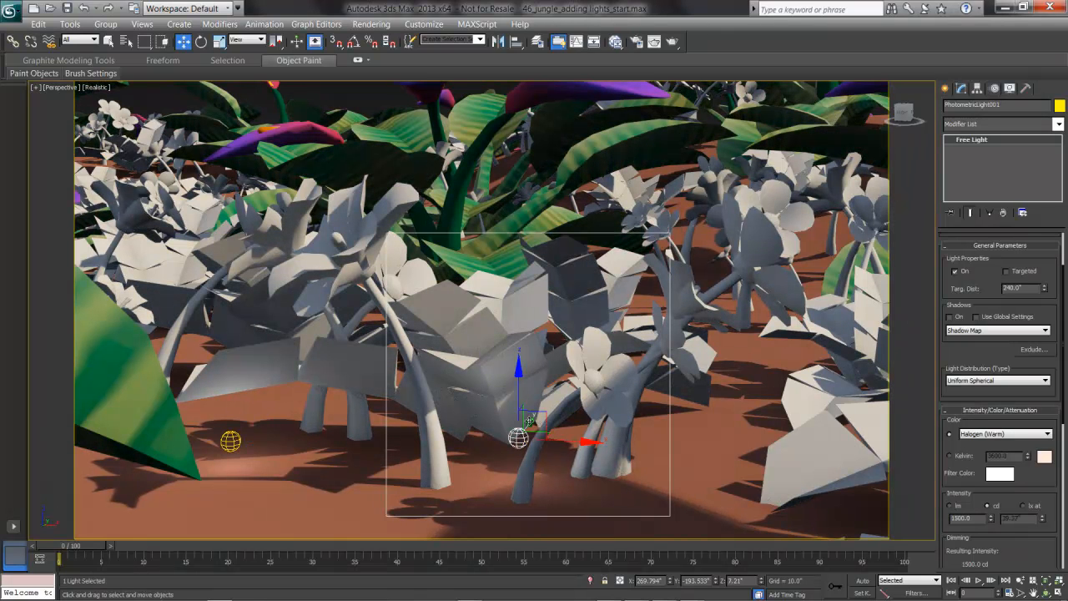
drag(528, 420, 515, 439)
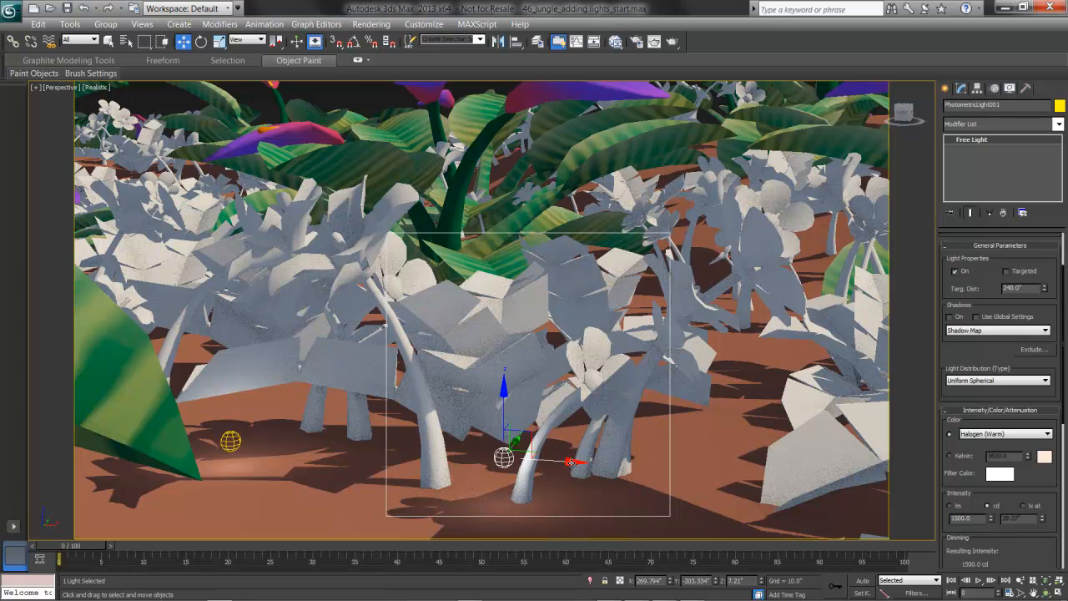
drag(572, 466, 567, 467)
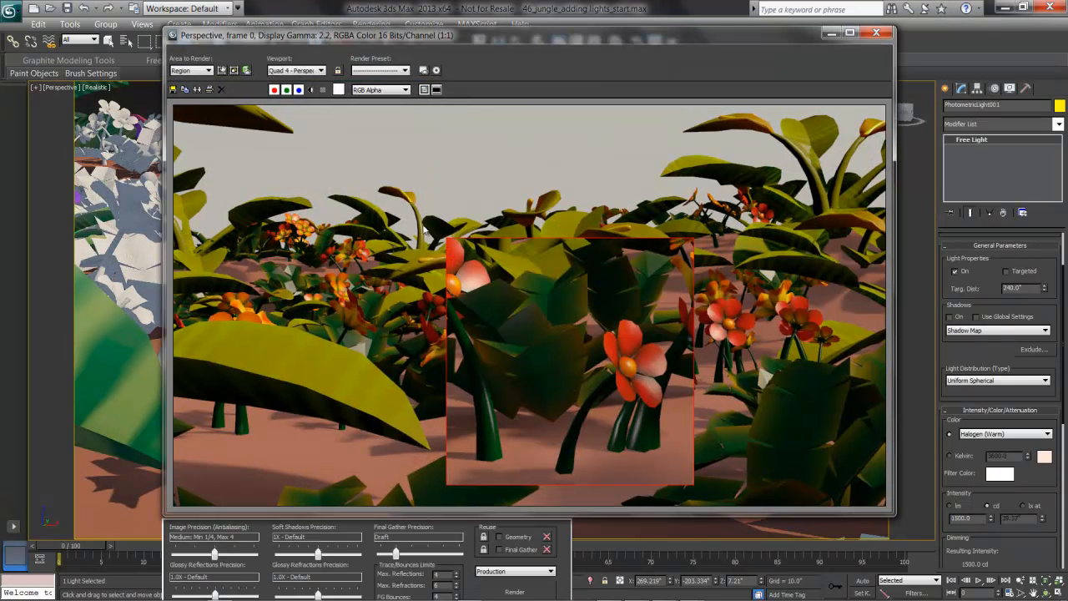
Widen the render region so it covers both lights and the plants around them, and render it.
click(205, 70)
click(186, 86)
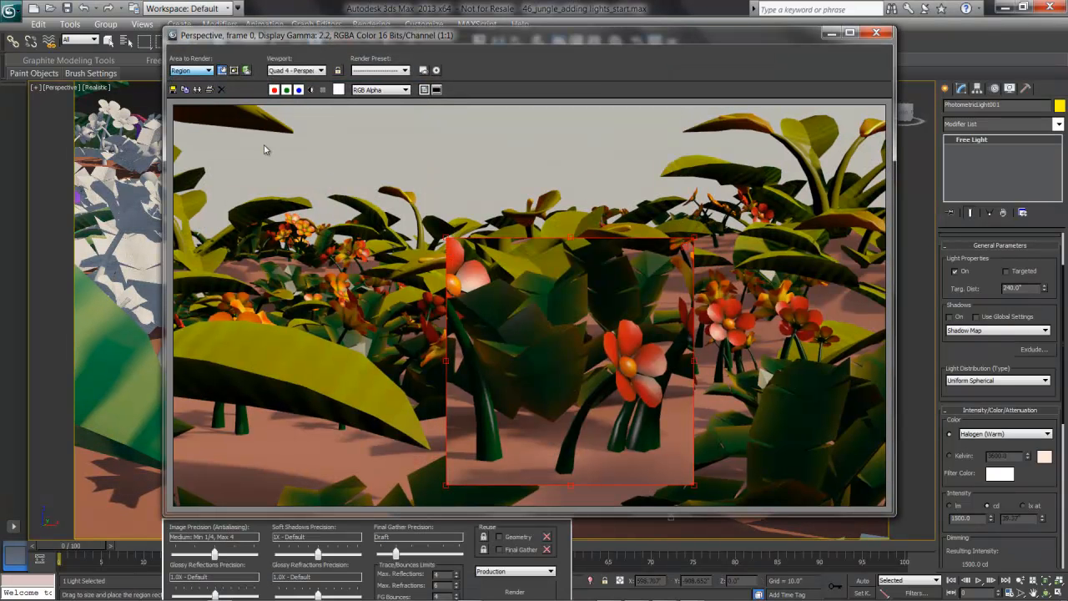
drag(447, 238, 267, 244)
drag(592, 38, 594, 545)
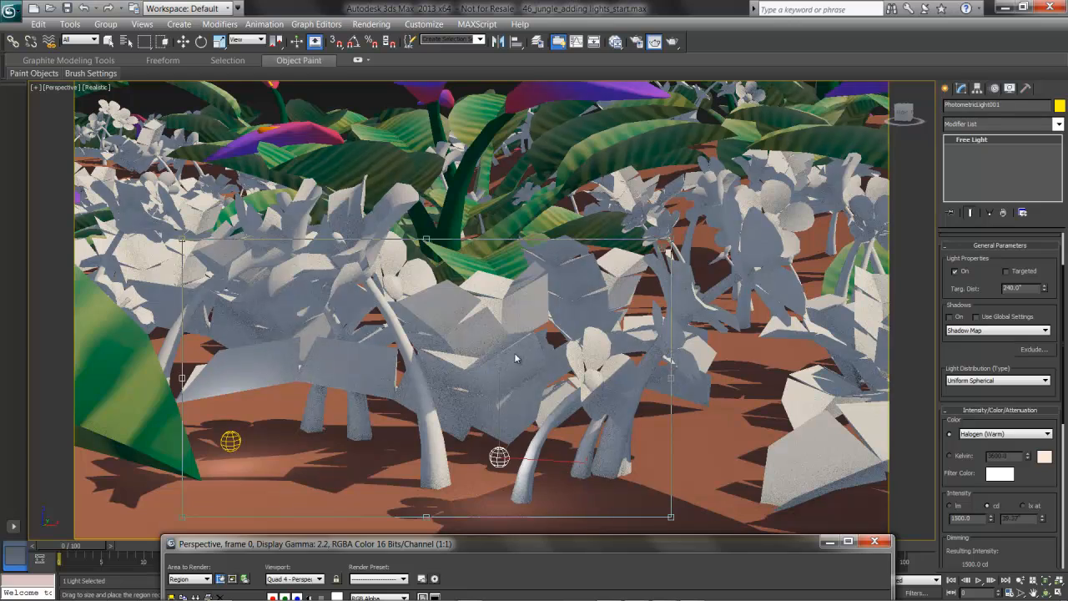
click(677, 43)
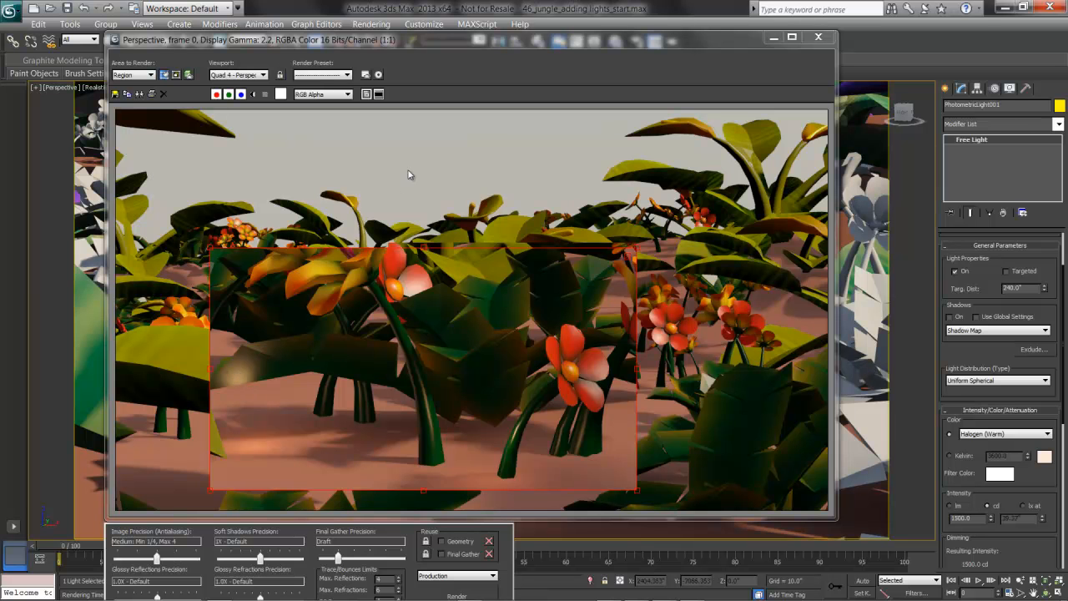
Move the copied light toward the paired stems and slightly forward, to about X 236.4", Z 3.0", and close the rendered frame.
drag(417, 47, 692, 55)
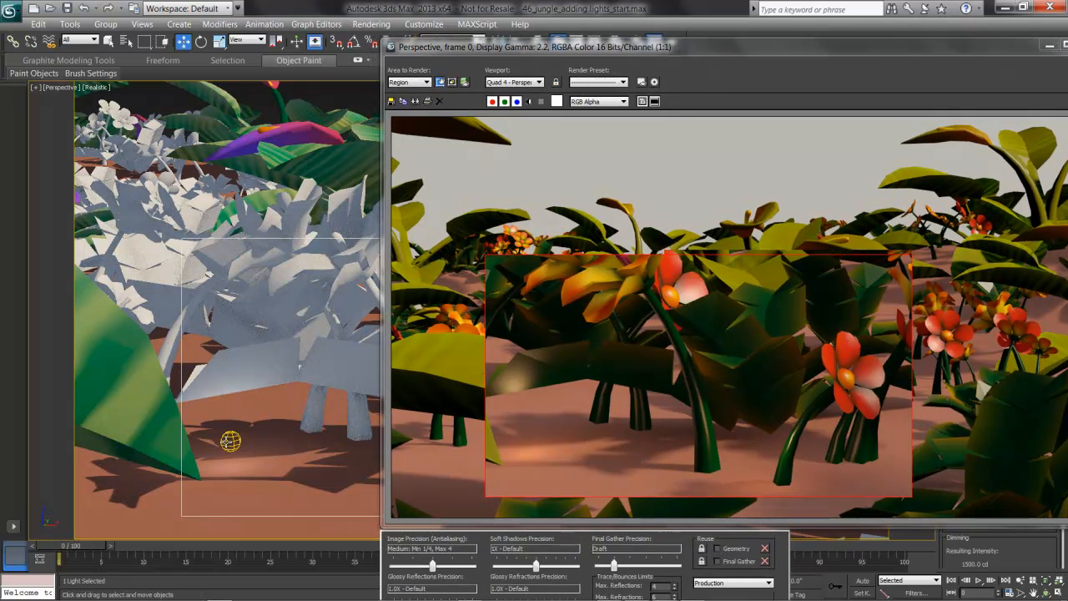
key(w)
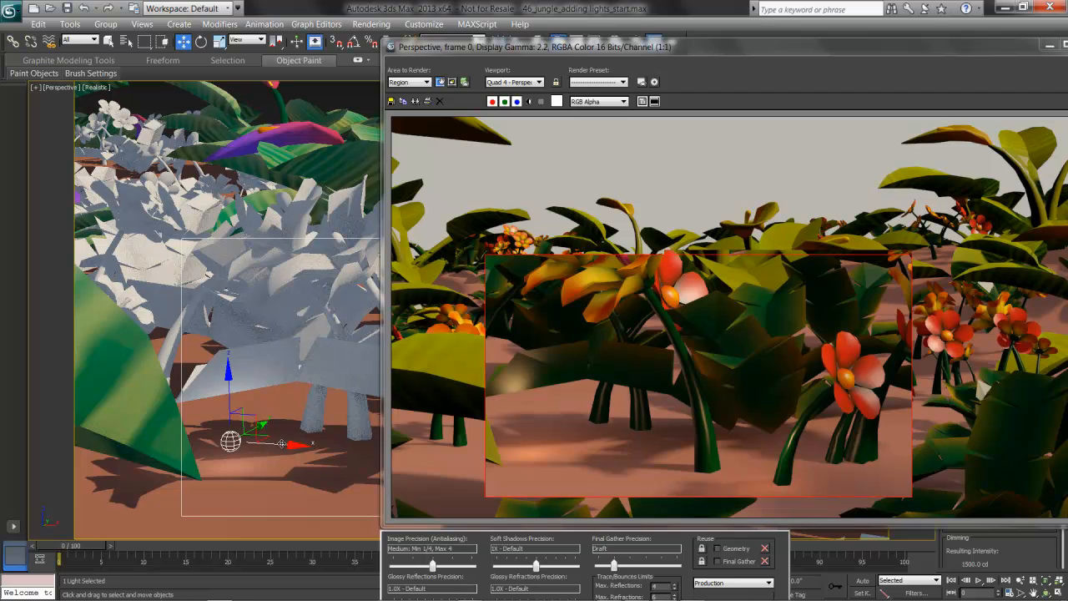
drag(287, 446, 355, 457)
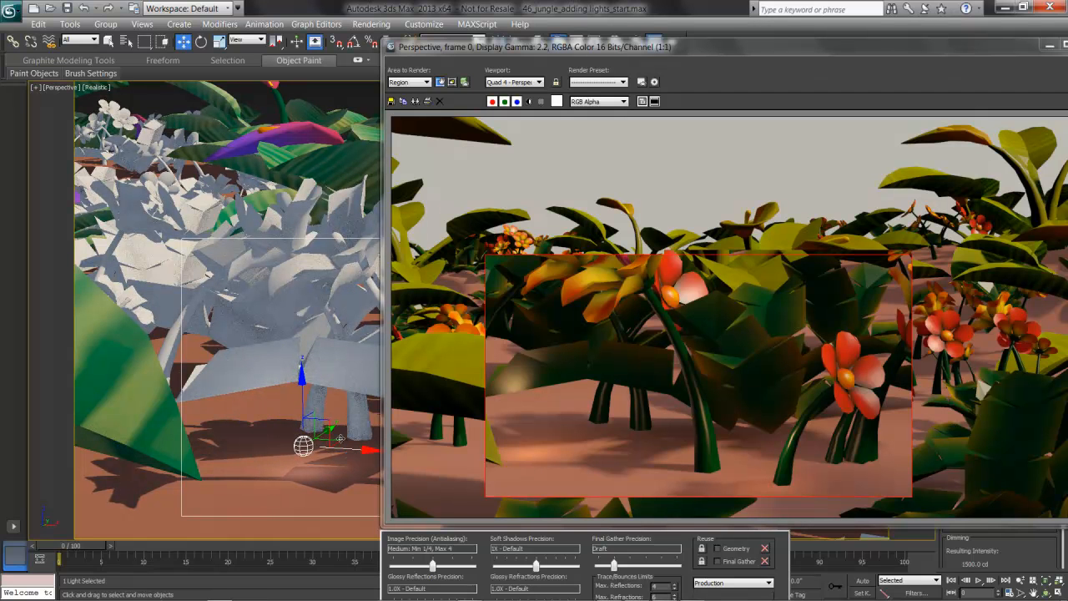
drag(333, 427, 320, 435)
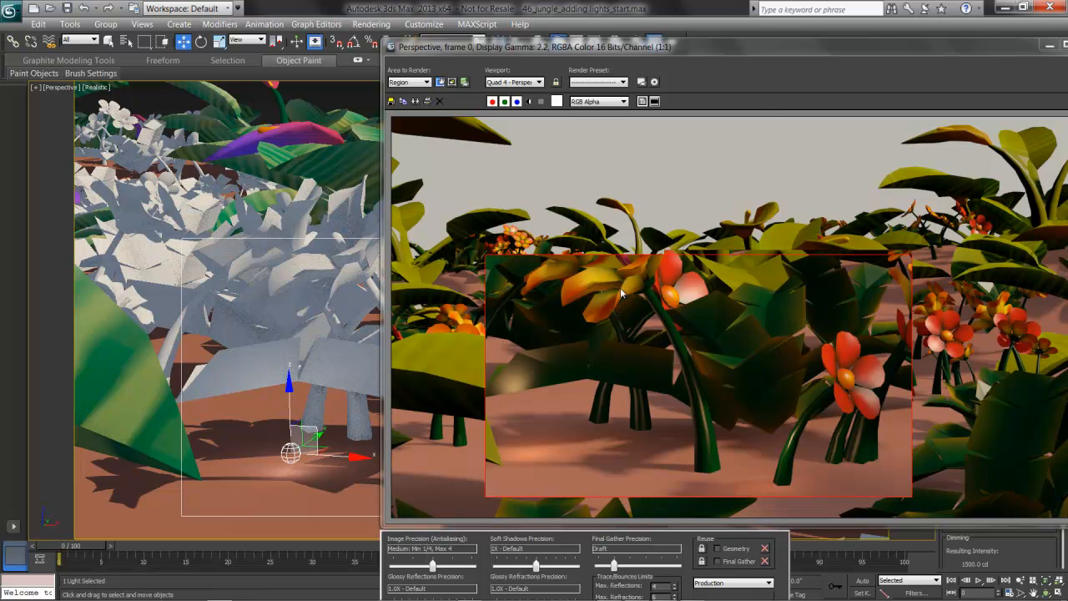
drag(891, 50, 727, 53)
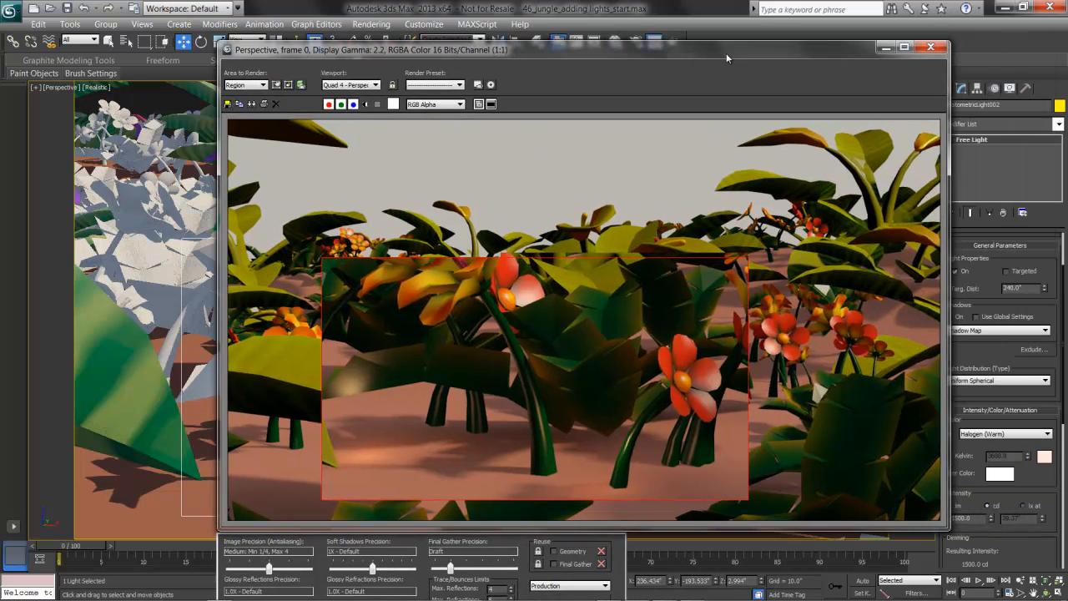
click(931, 47)
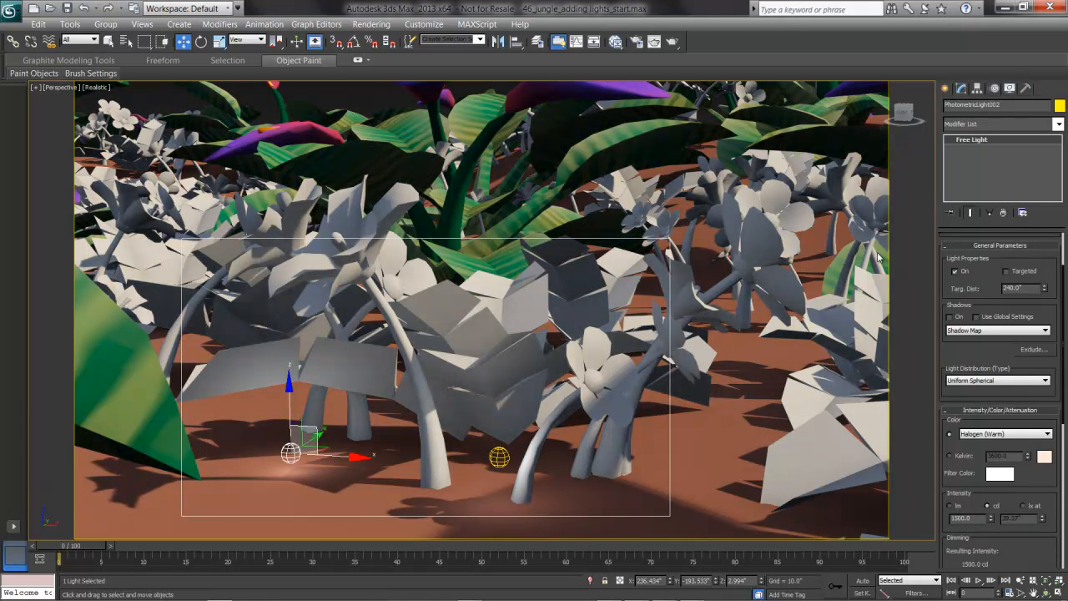
Make the copied light unique from the original and set its light distribution to Uniform Diffuse.
click(990, 213)
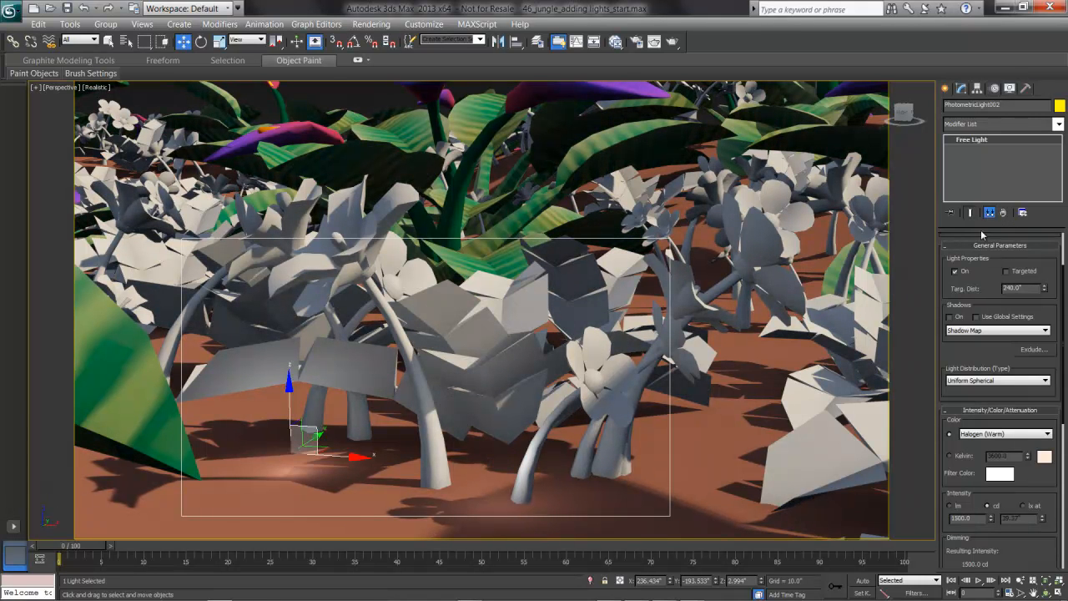
click(957, 272)
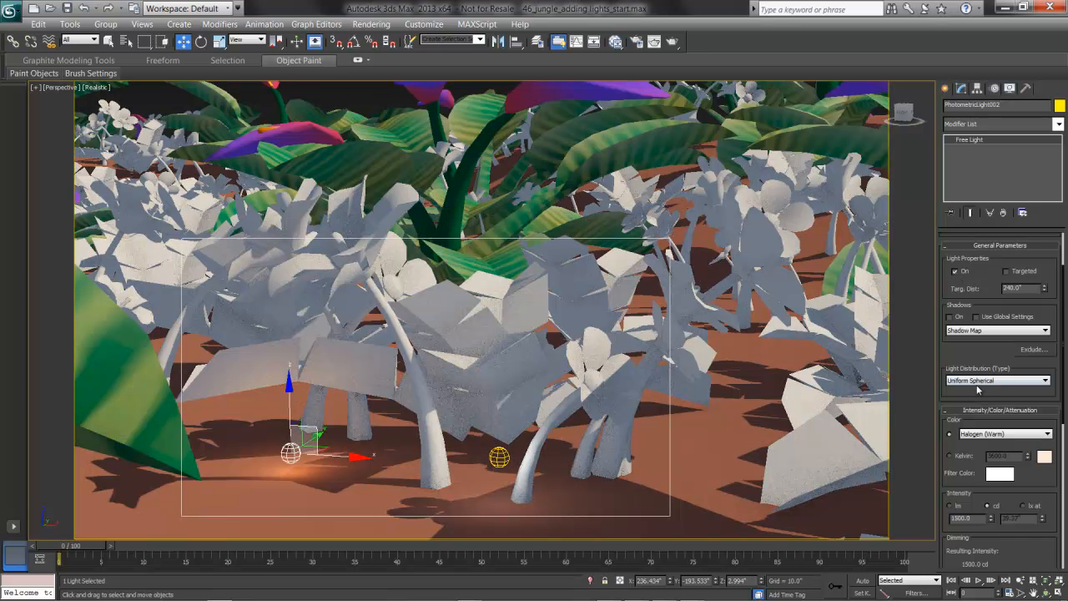
click(982, 382)
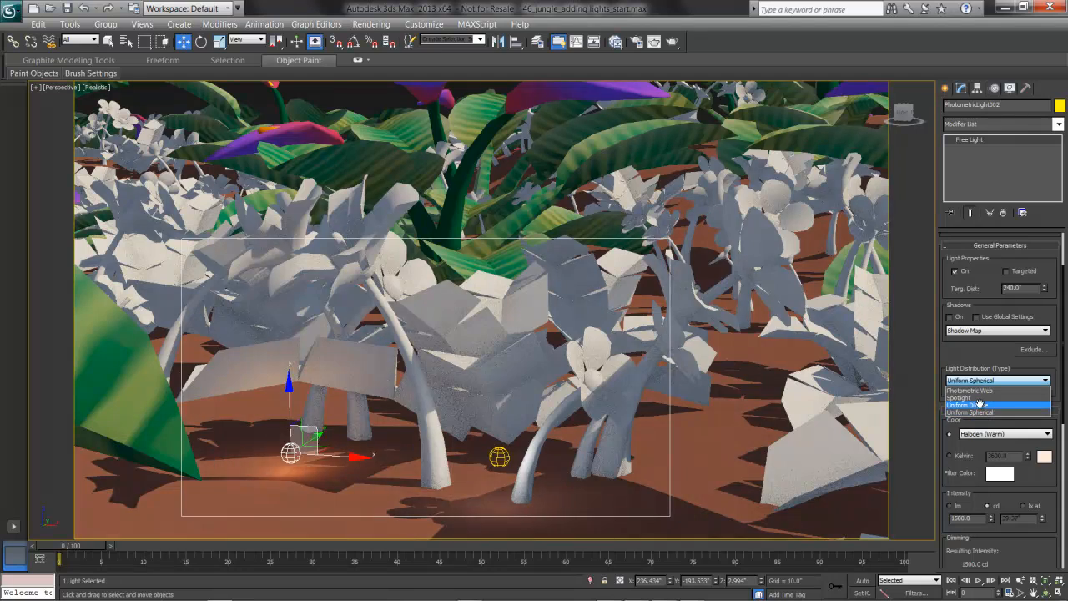
click(979, 405)
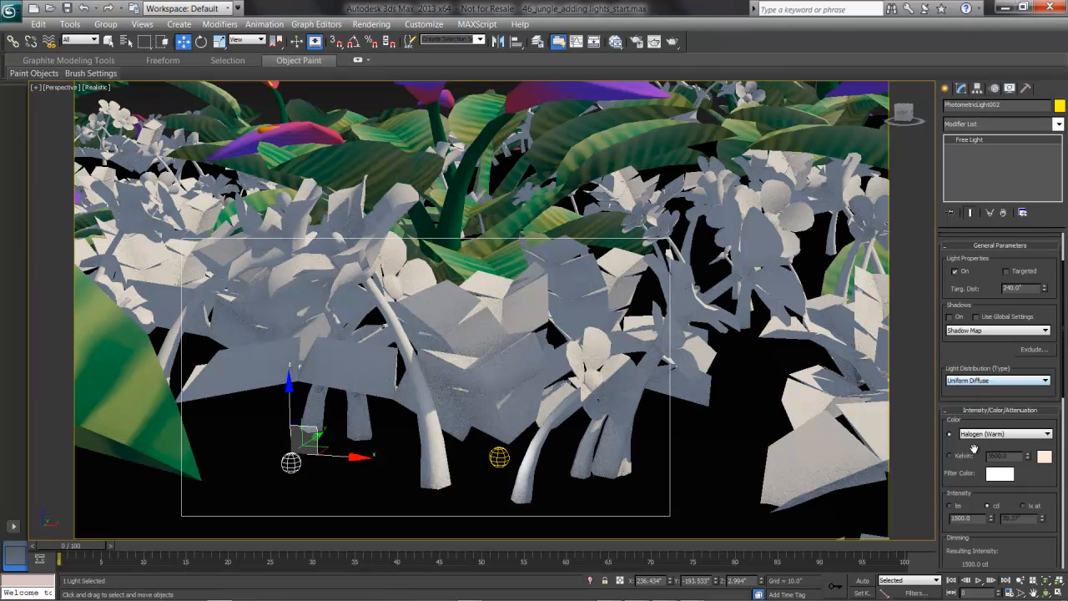
Set the shape the copied light emits from to Rectangle.
scroll(968, 392, down, 3)
scroll(973, 314, down, 4)
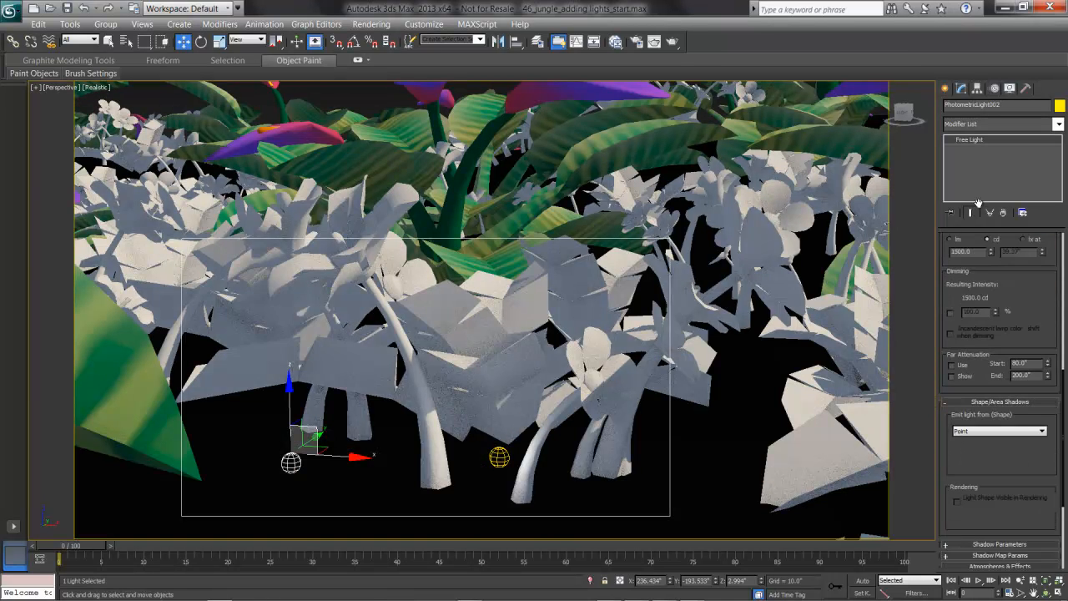
click(999, 420)
click(967, 444)
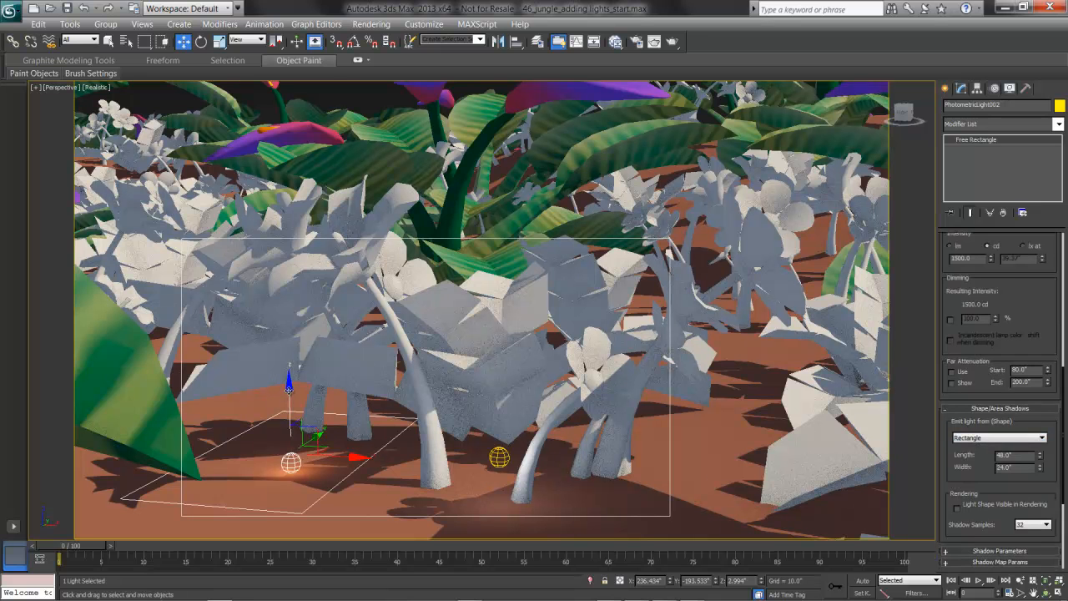
Raise the rectangular light slightly above the ground and rotate it 180 degrees about the Y axis.
drag(289, 387, 361, 474)
key(e)
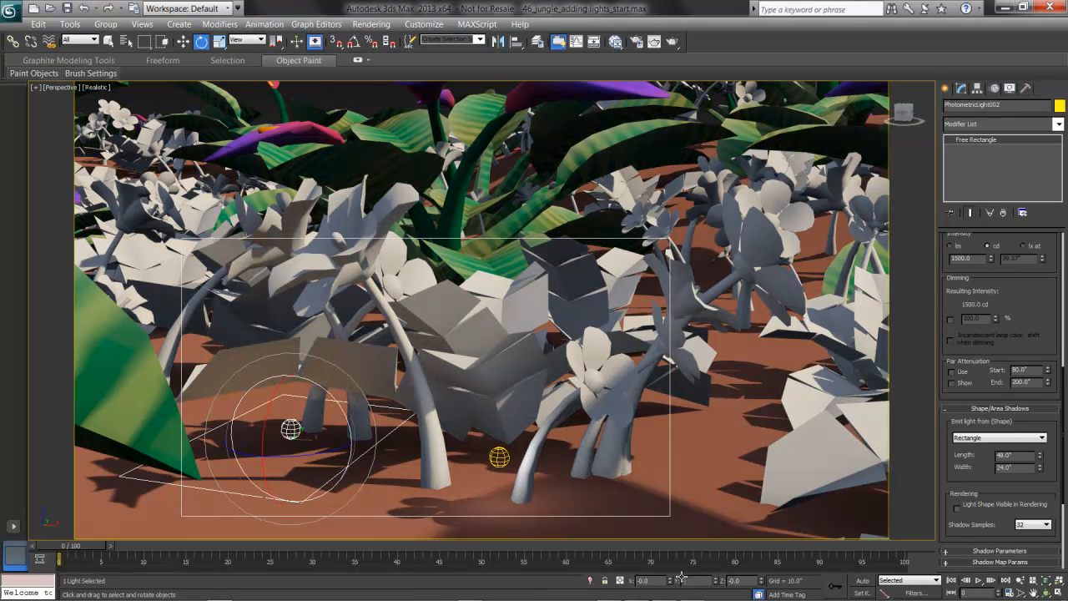
key(Return)
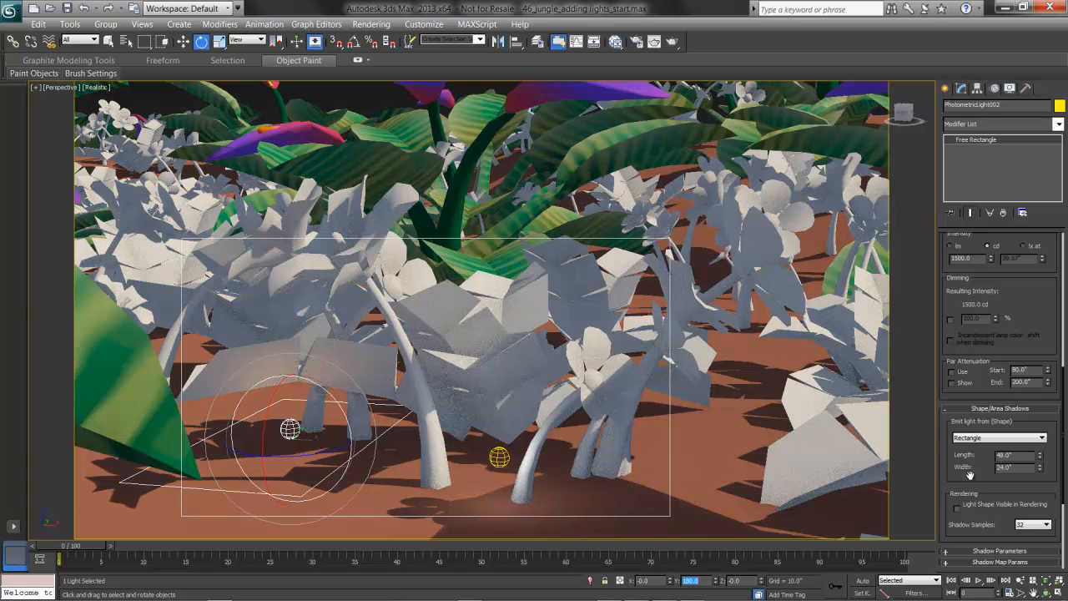
Set the rectangular light's length and width both to 30" and render the region.
double_click(1021, 454)
text(30)
key(Tab)
text(30)
key(Return)
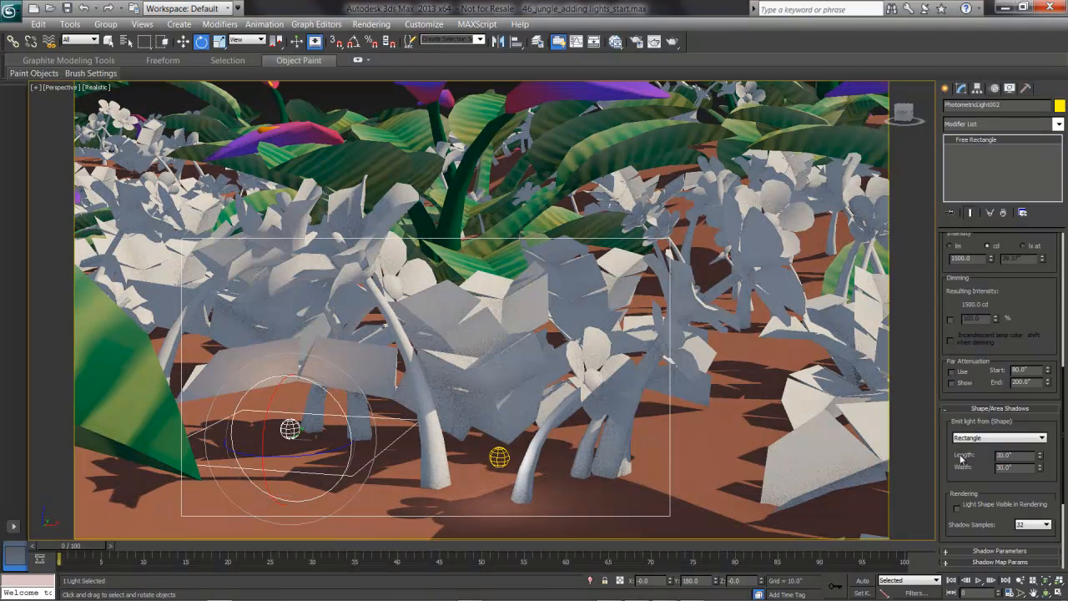
click(673, 42)
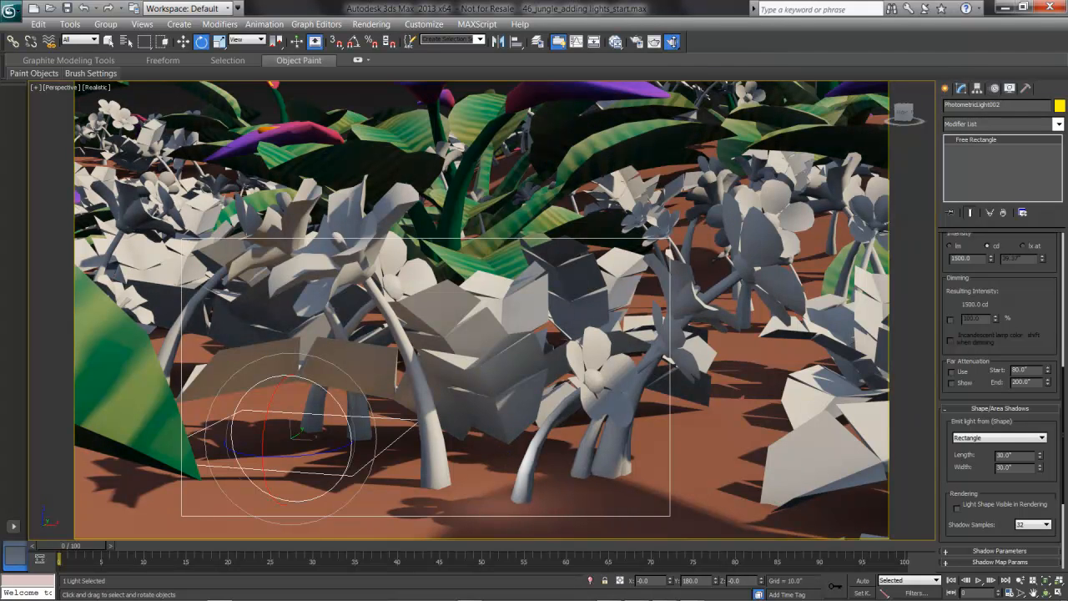